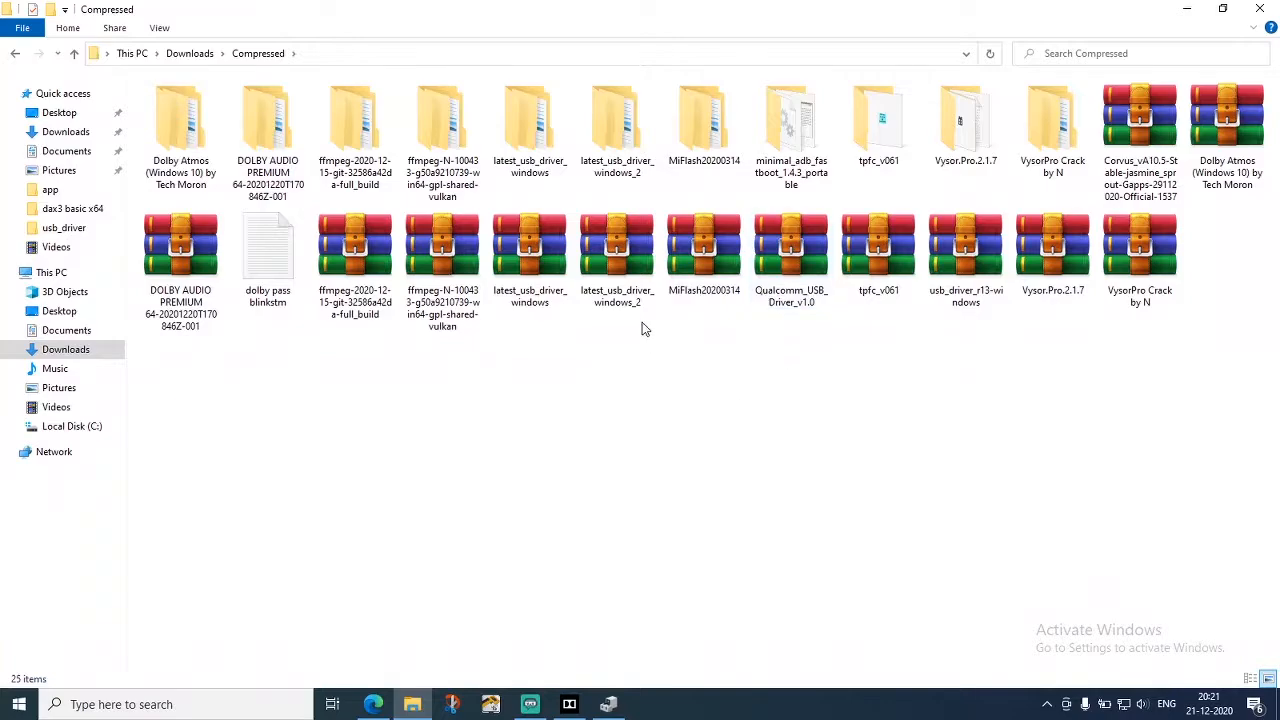
Open the inner MiFlash20200314 folder and launch the XiaoMiFlash application
{"action": "double_click", "coordinate": [705, 135]}
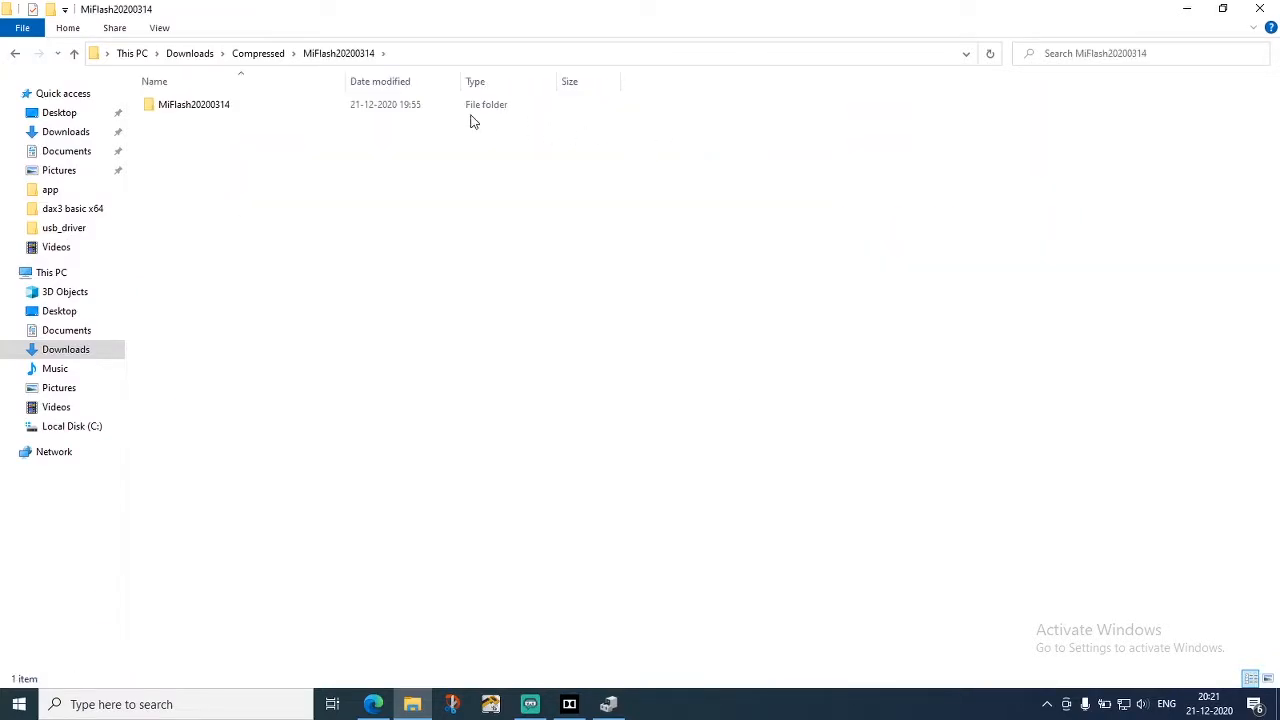
{"action": "double_click", "coordinate": [445, 106]}
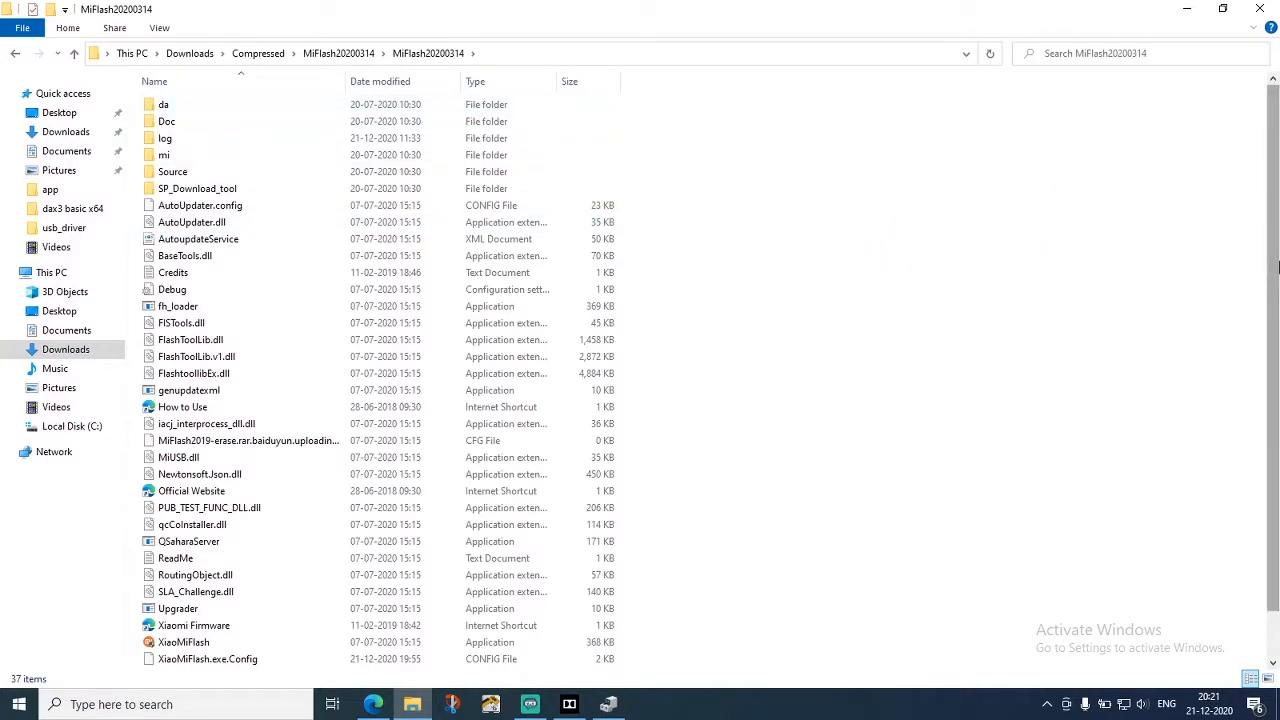
{"action": "scroll", "coordinate": [1278, 267], "scroll_direction": "down", "scroll_amount": 1}
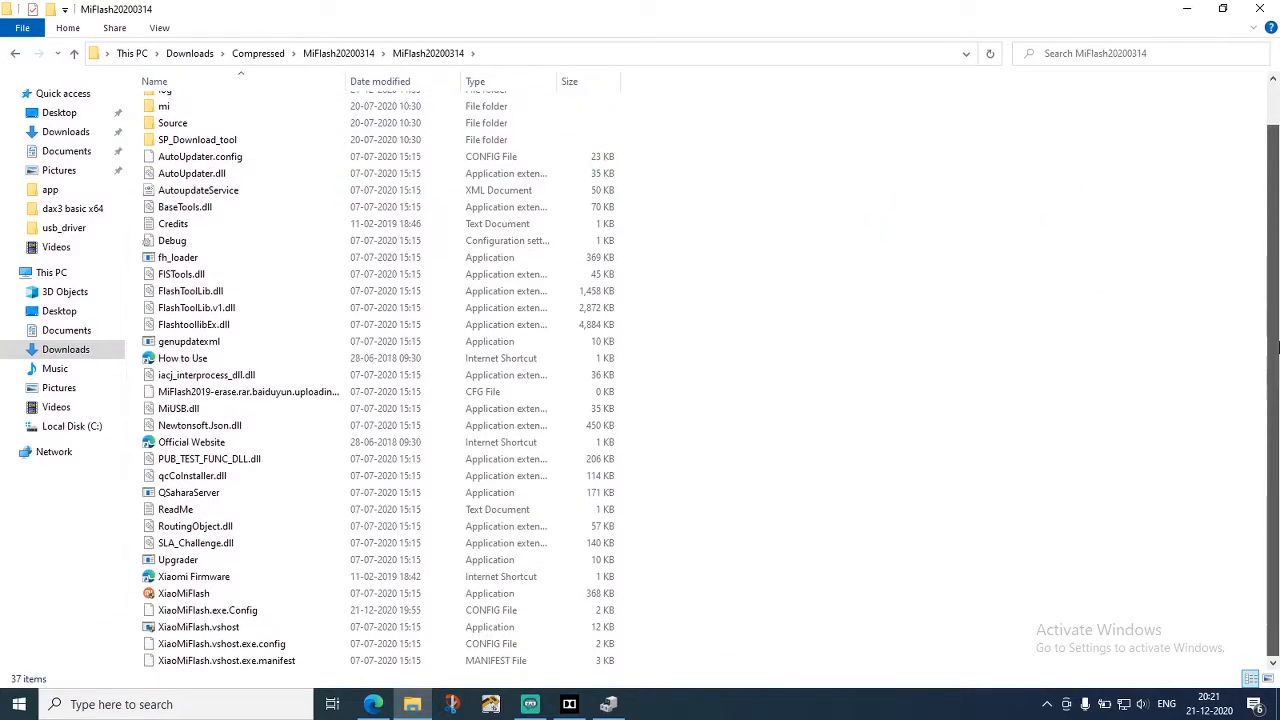
{"action": "double_click", "coordinate": [213, 594]}
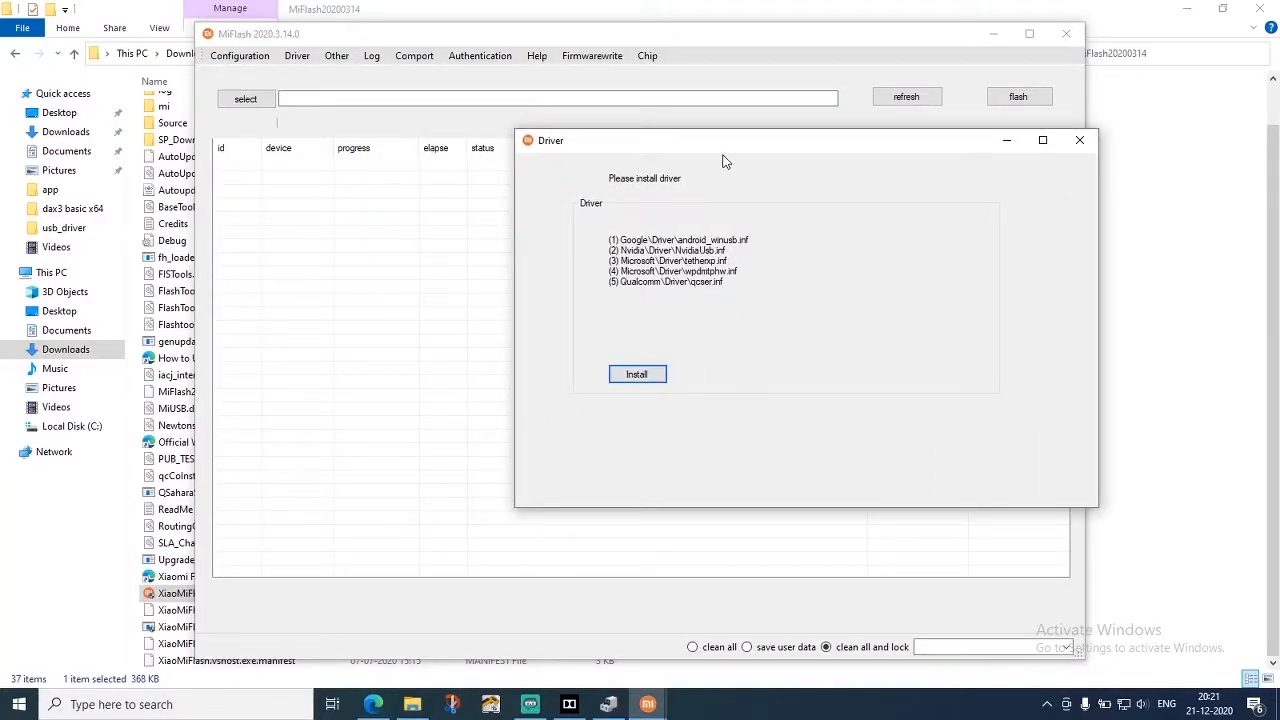
Install the five listed phone drivers, close the Driver window and refresh MiFlash's device list
{"action": "left_click_drag", "start_coordinate": [726, 145], "coordinate": [841, 135]}
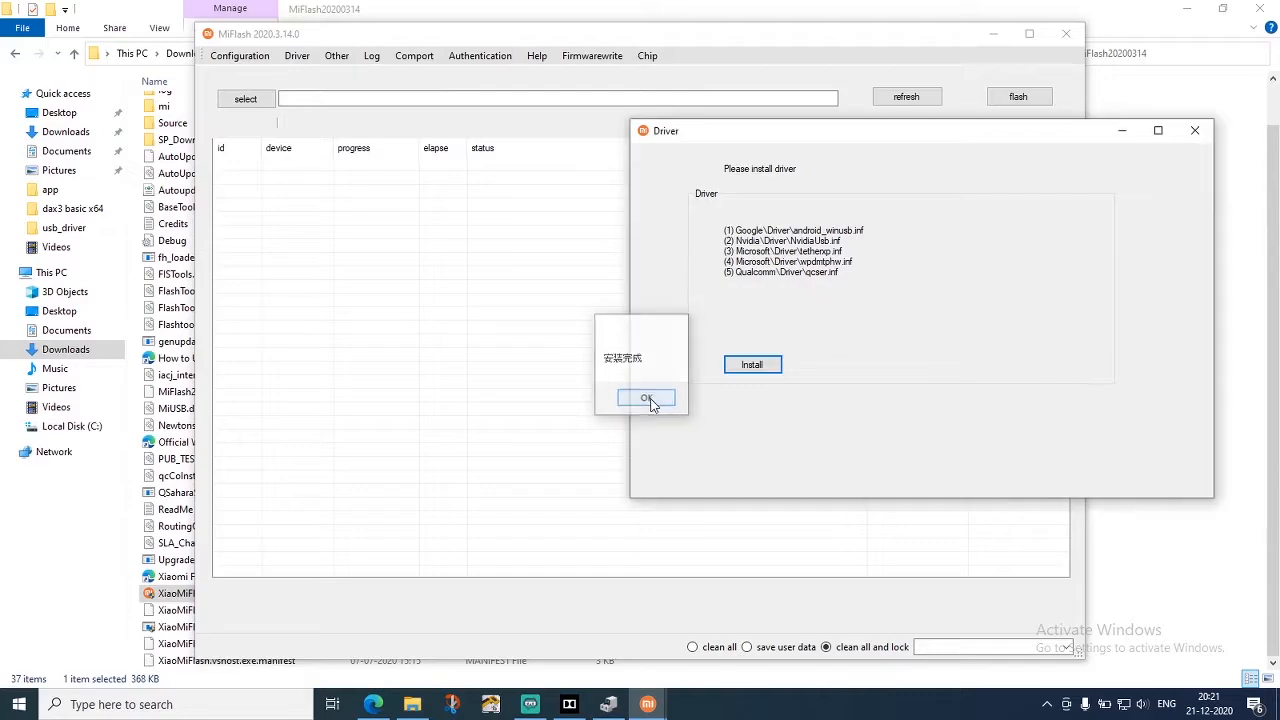
{"action": "left_click", "coordinate": [654, 398]}
{"action": "left_click_drag", "start_coordinate": [800, 138], "coordinate": [649, 130]}
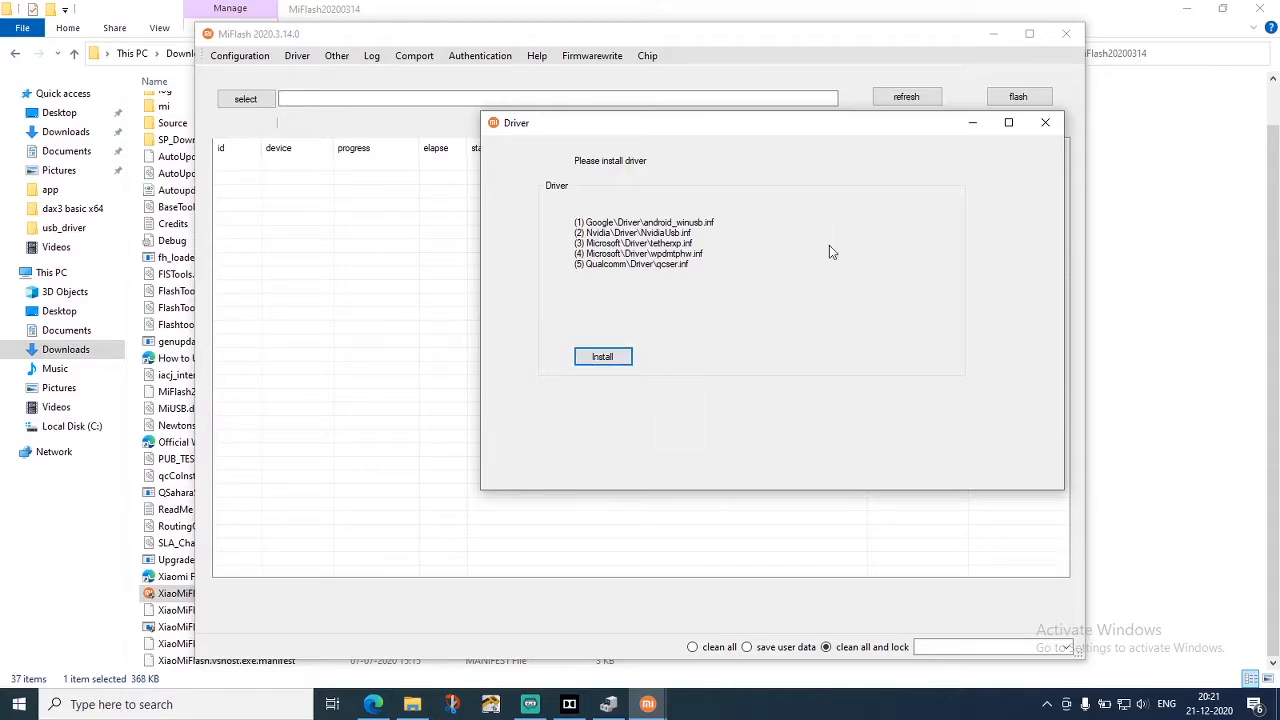
{"action": "left_click", "coordinate": [1045, 122]}
{"action": "left_click", "coordinate": [900, 97]}
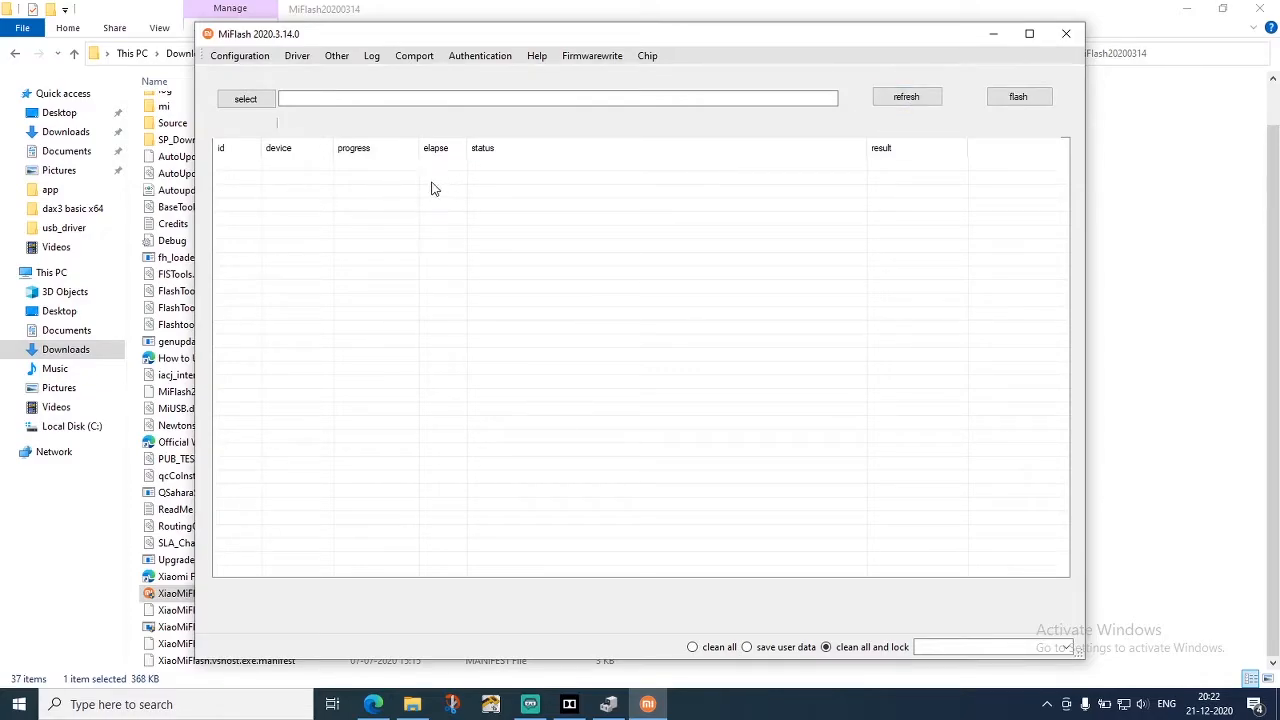
Launch cmd-here from the minimal_adb_fastboot_1.4.3_portable folder and run "fastboot devices"
{"action": "left_click", "coordinate": [993, 34]}
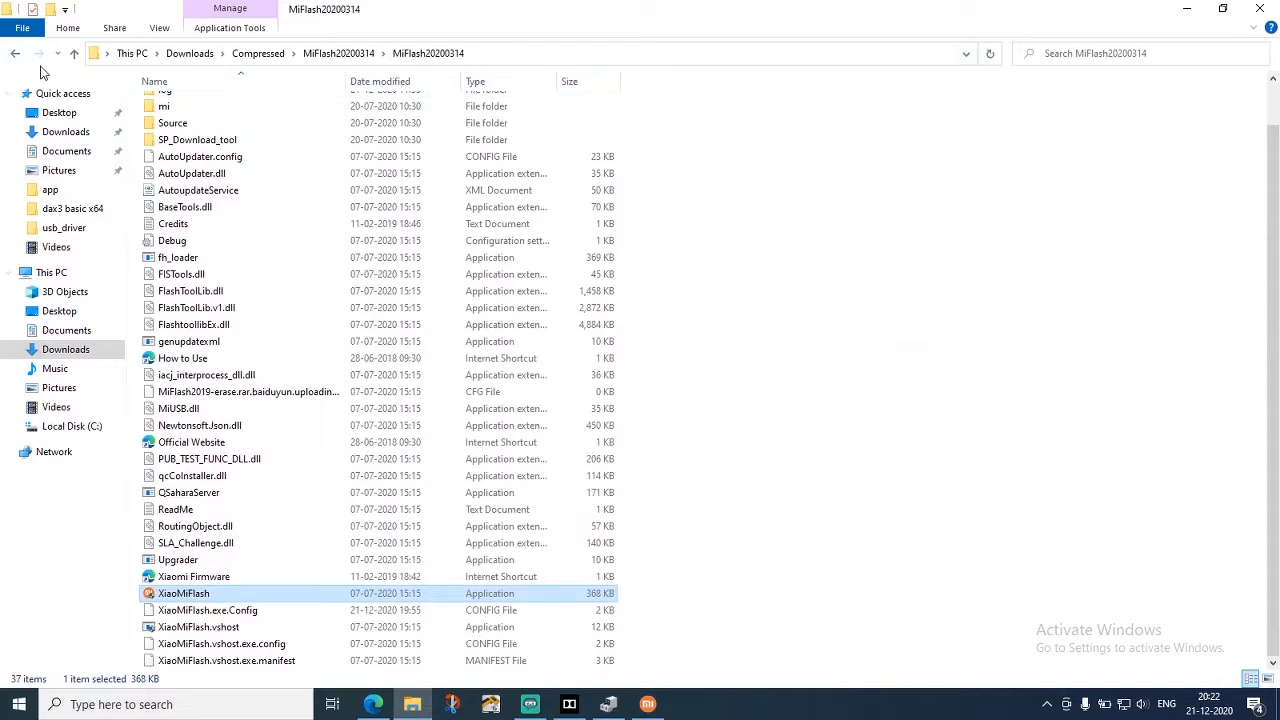
{"action": "left_click", "coordinate": [15, 54]}
{"action": "left_click", "coordinate": [15, 56]}
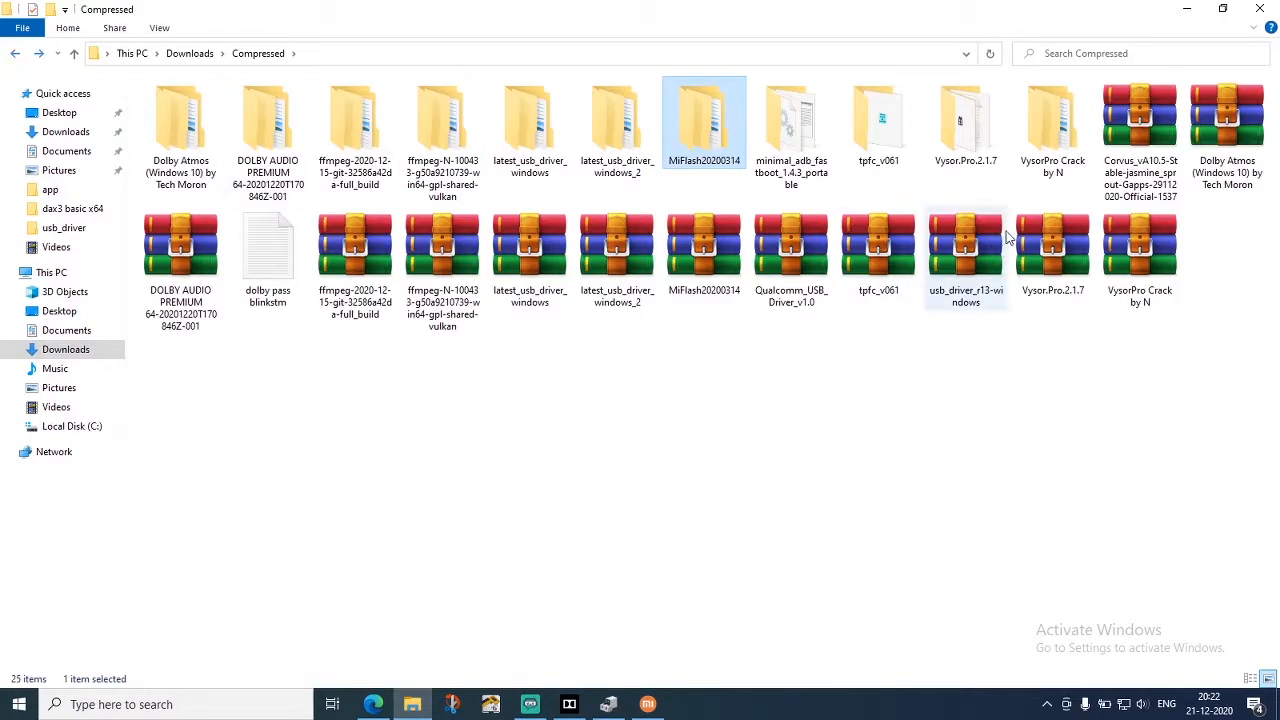
{"action": "double_click", "coordinate": [808, 152]}
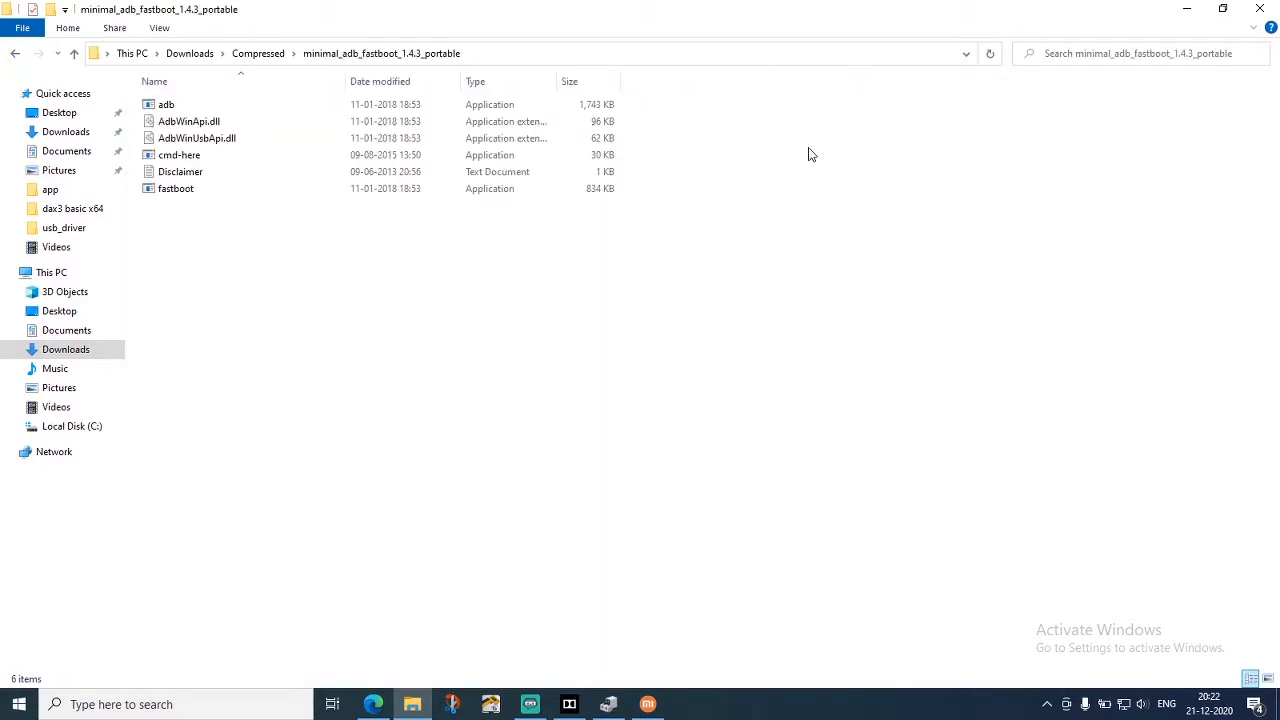
{"action": "double_click", "coordinate": [181, 155]}
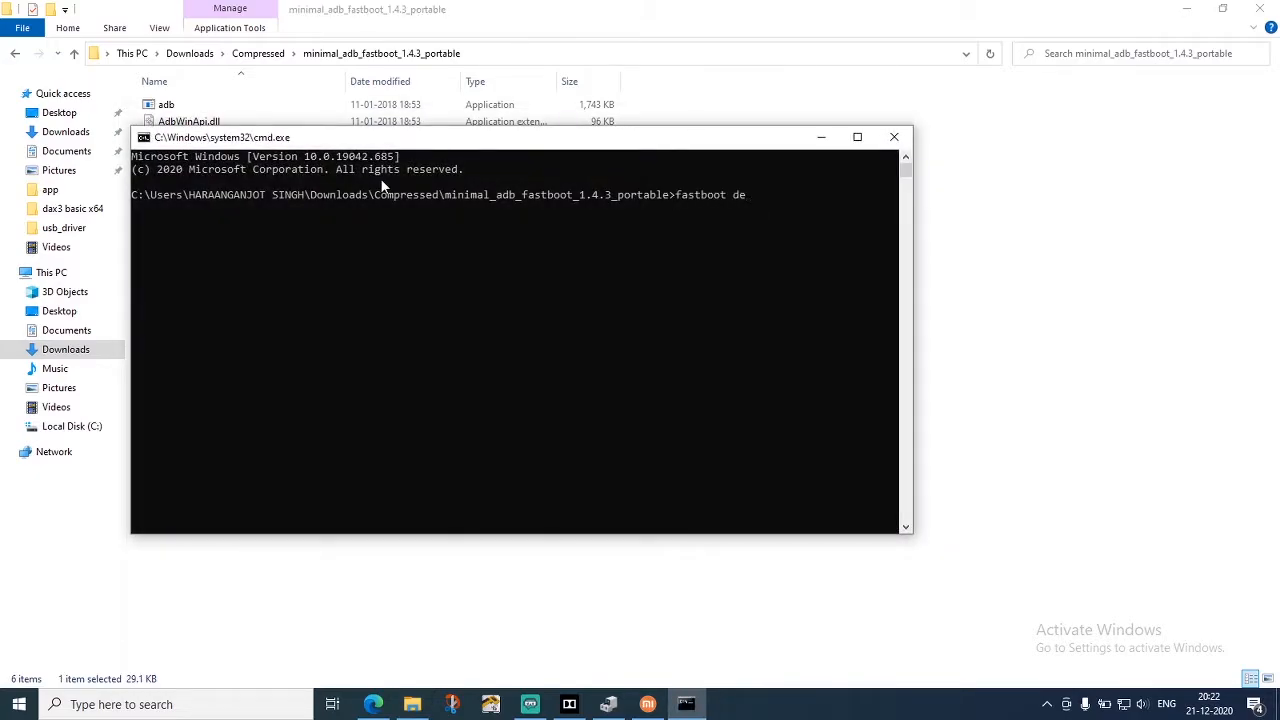
{"action": "key", "text": "Return"}
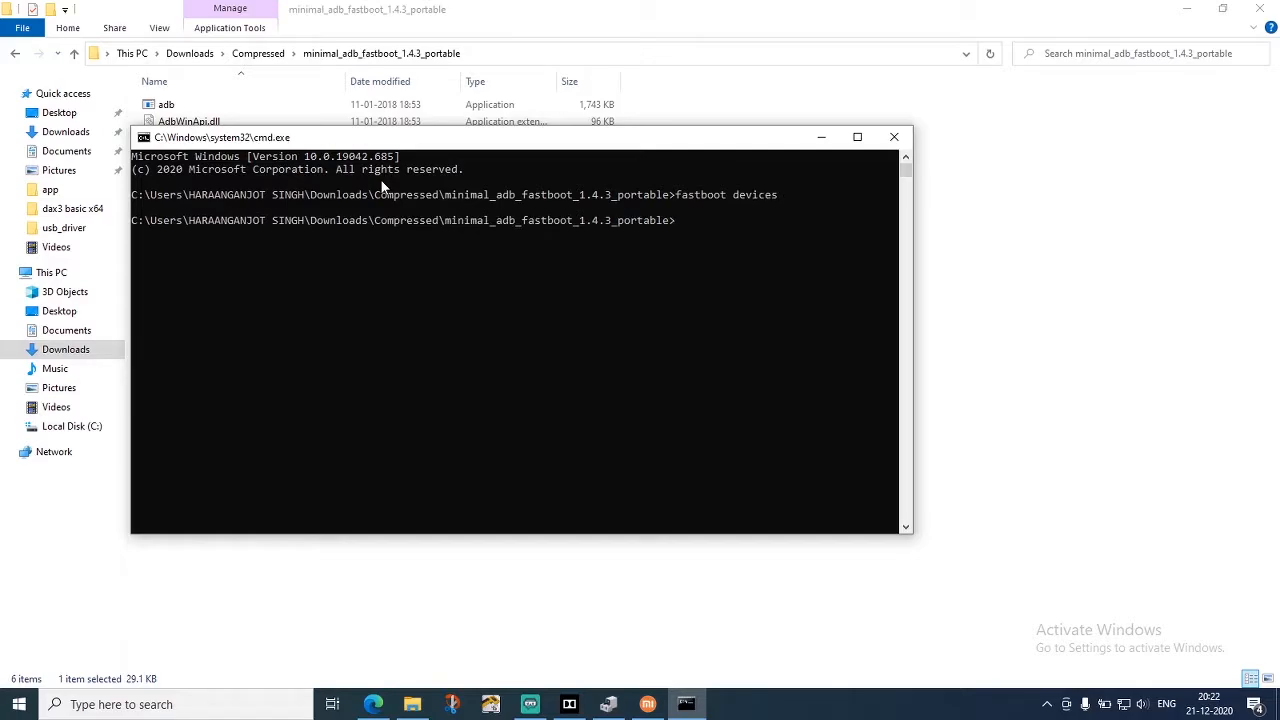
{"action": "left_click", "coordinate": [821, 137]}
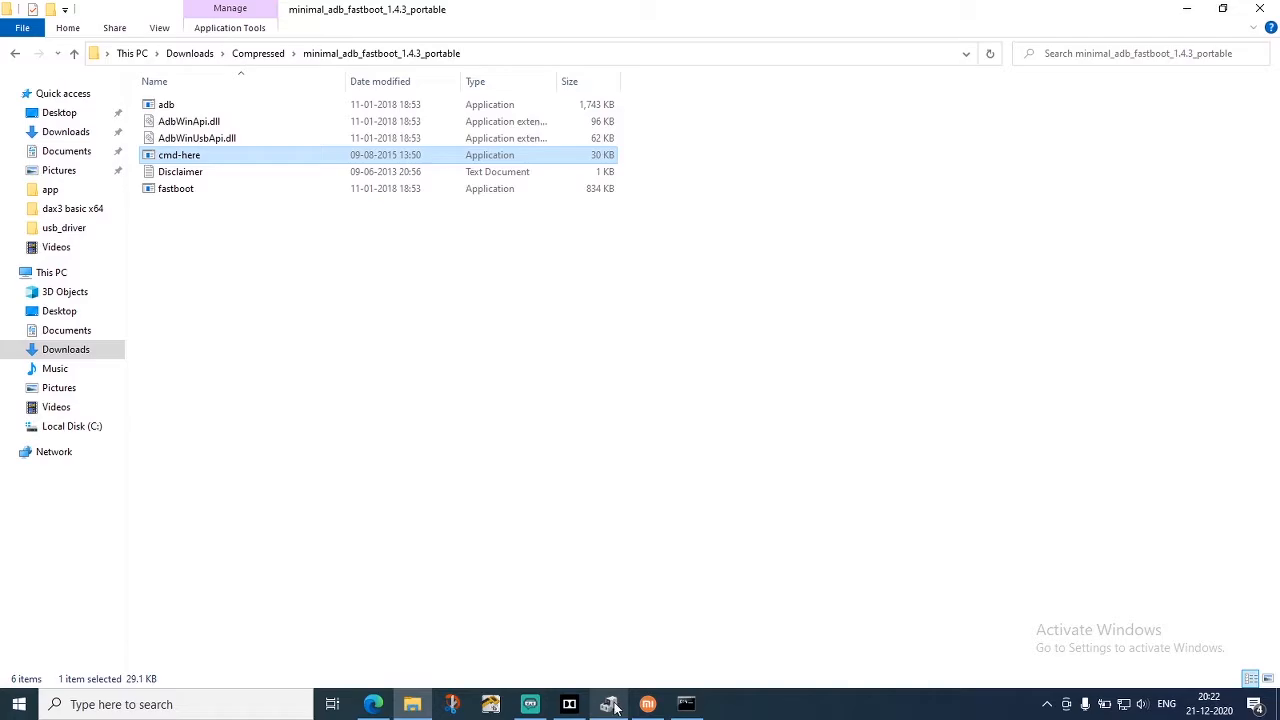
Switch to Microsoft Edge, close the Xiaomi Mi A2 driver page and go to the browser's home page
{"action": "left_click", "coordinate": [378, 706]}
{"action": "scroll", "coordinate": [449, 134], "scroll_direction": "up", "scroll_amount": 8}
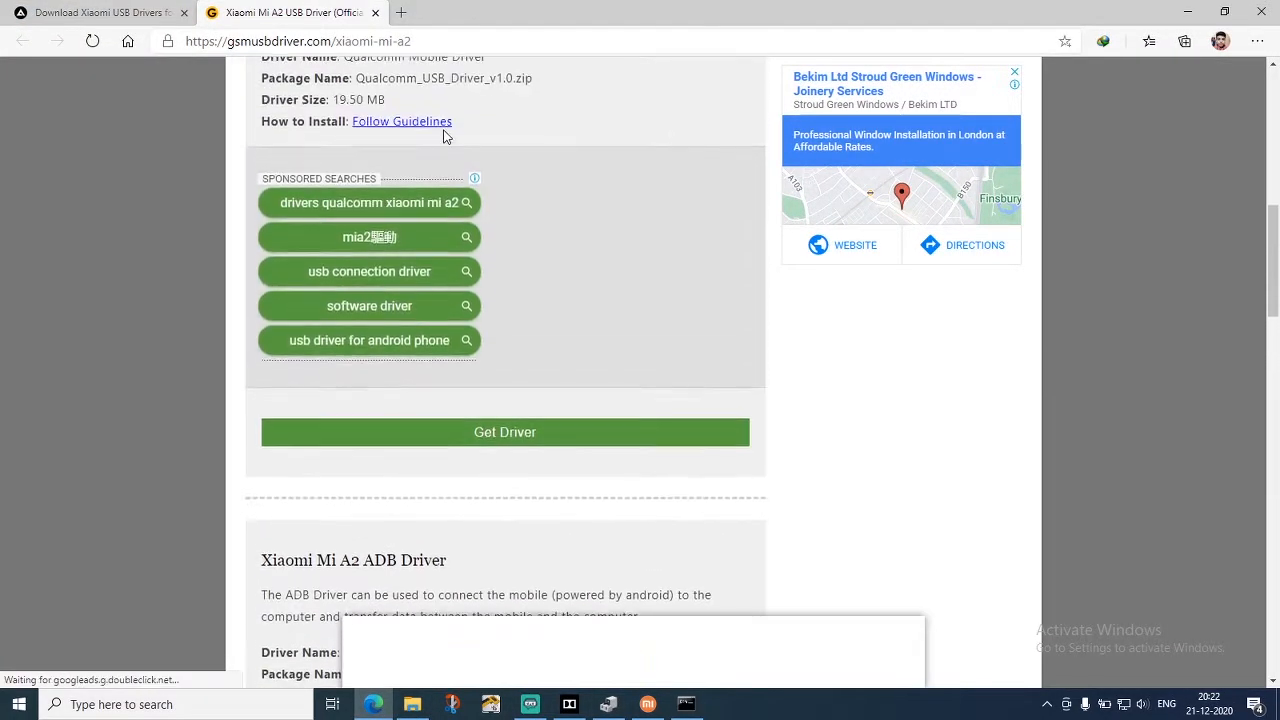
{"action": "scroll", "coordinate": [537, 152], "scroll_direction": "up", "scroll_amount": 3}
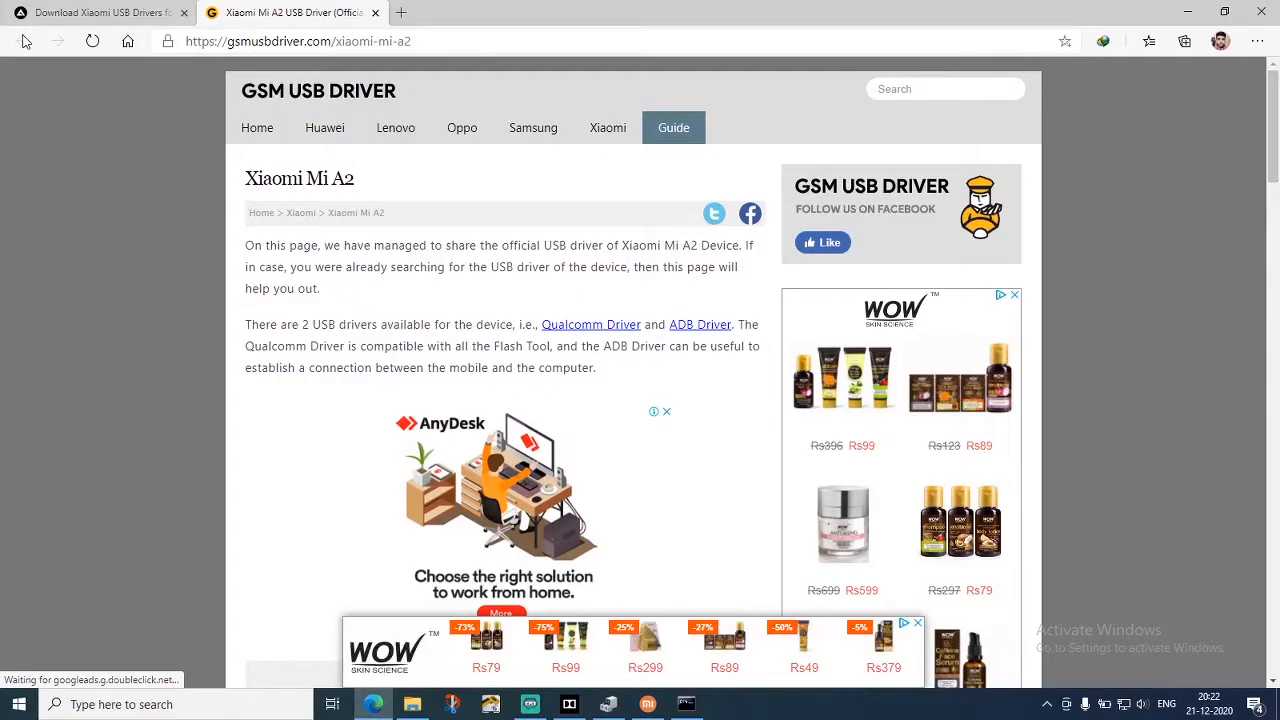
{"action": "left_click", "coordinate": [375, 13]}
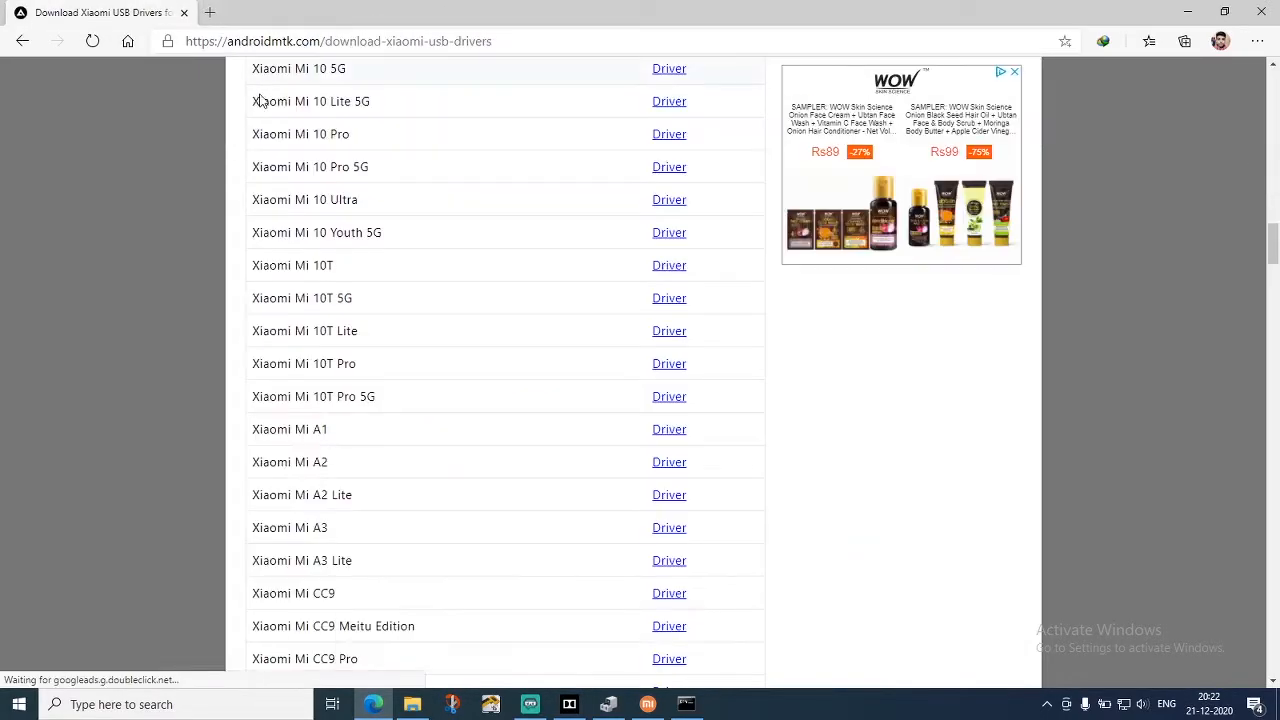
{"action": "scroll", "coordinate": [347, 178], "scroll_direction": "up", "scroll_amount": 4}
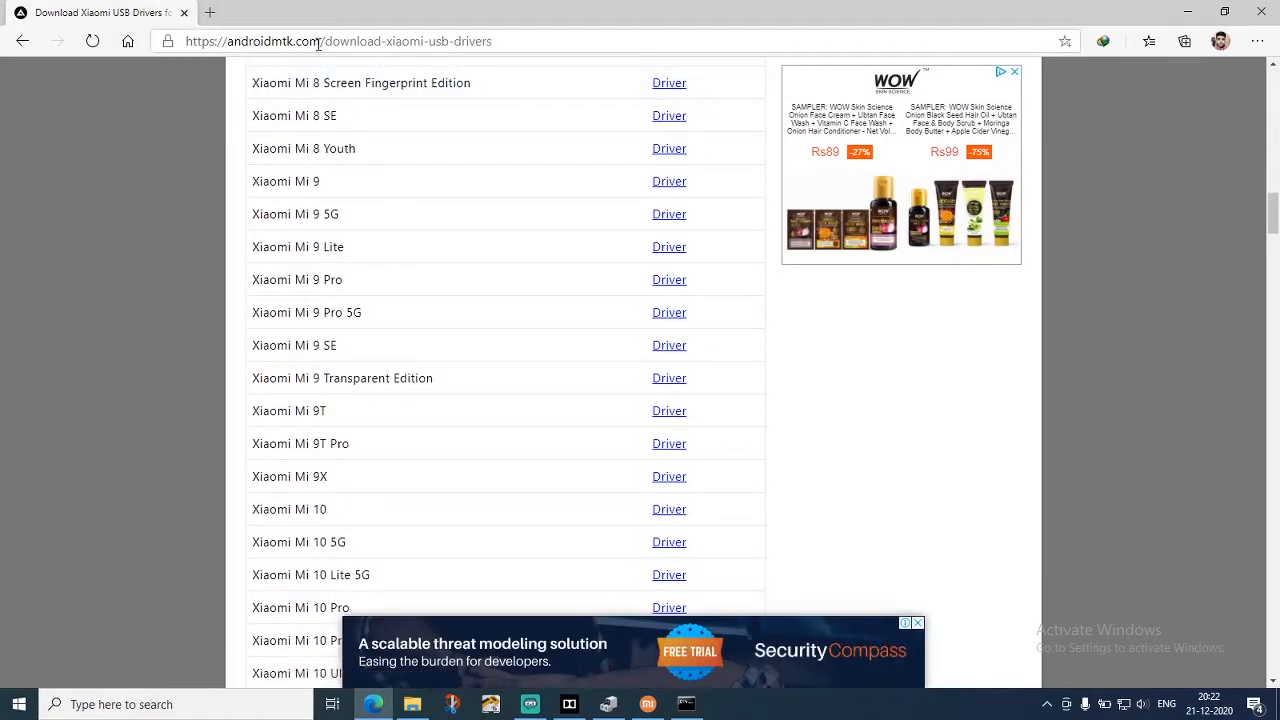
{"action": "left_click", "coordinate": [127, 41]}
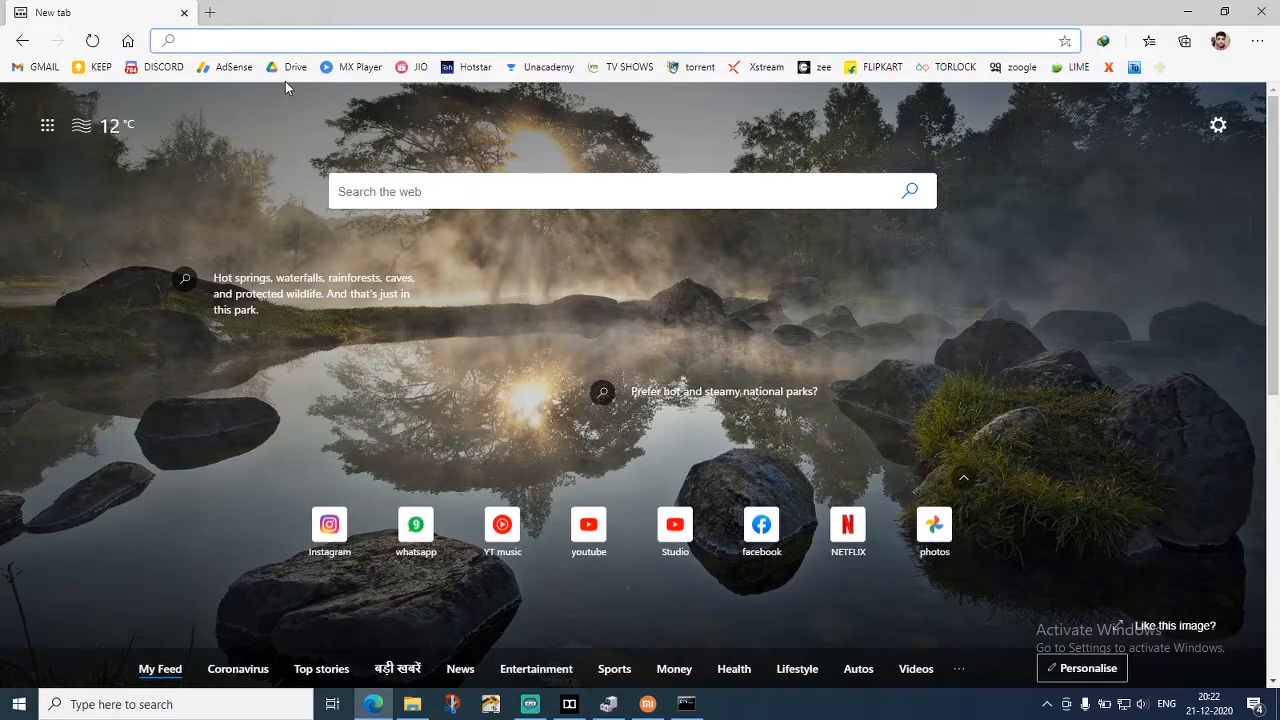
Search the web for "samsung usb drivers download" and look through the results
{"action": "type", "text": "samsu"}
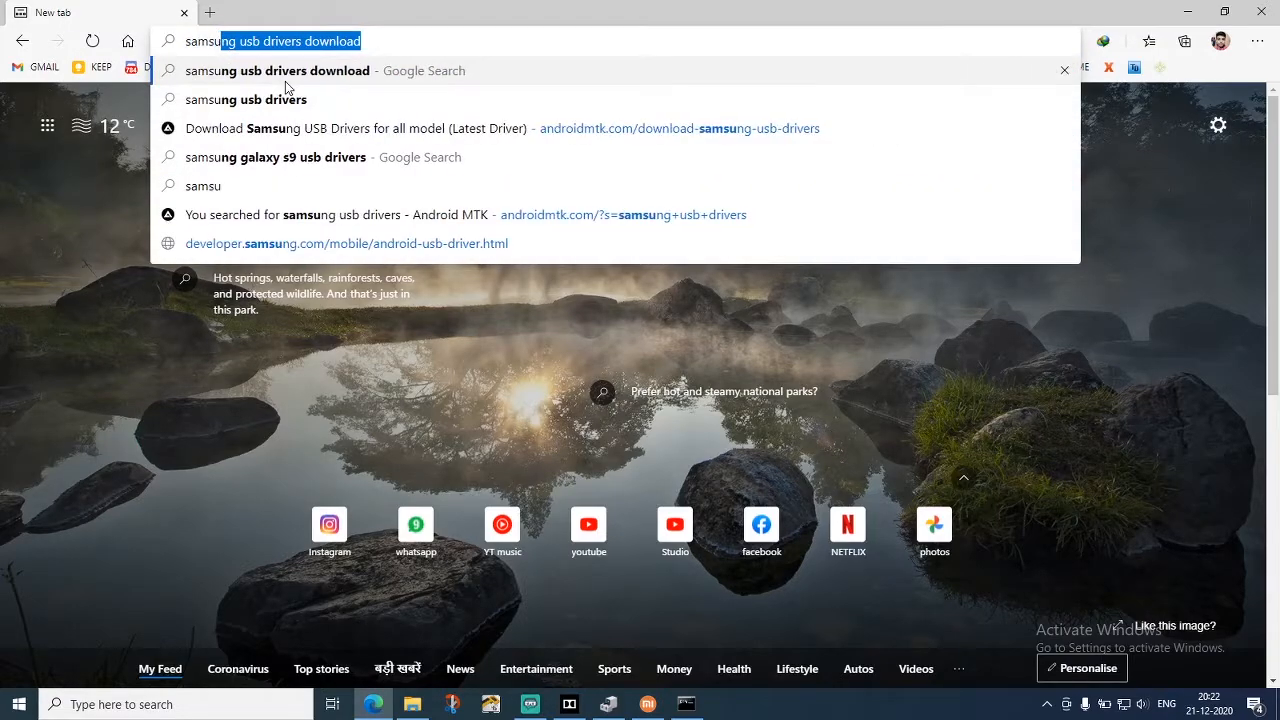
{"action": "type", "text": "ng us"}
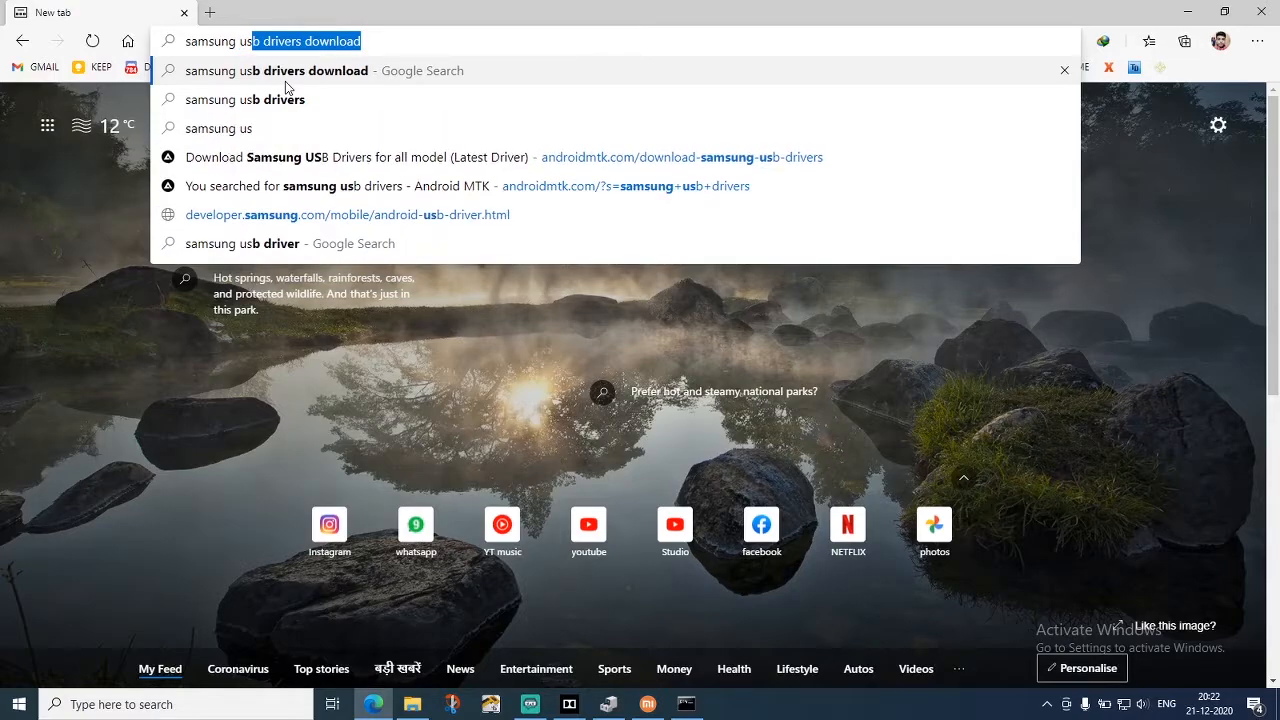
{"action": "key", "text": "Return"}
{"action": "scroll", "coordinate": [397, 296], "scroll_direction": "down", "scroll_amount": 3}
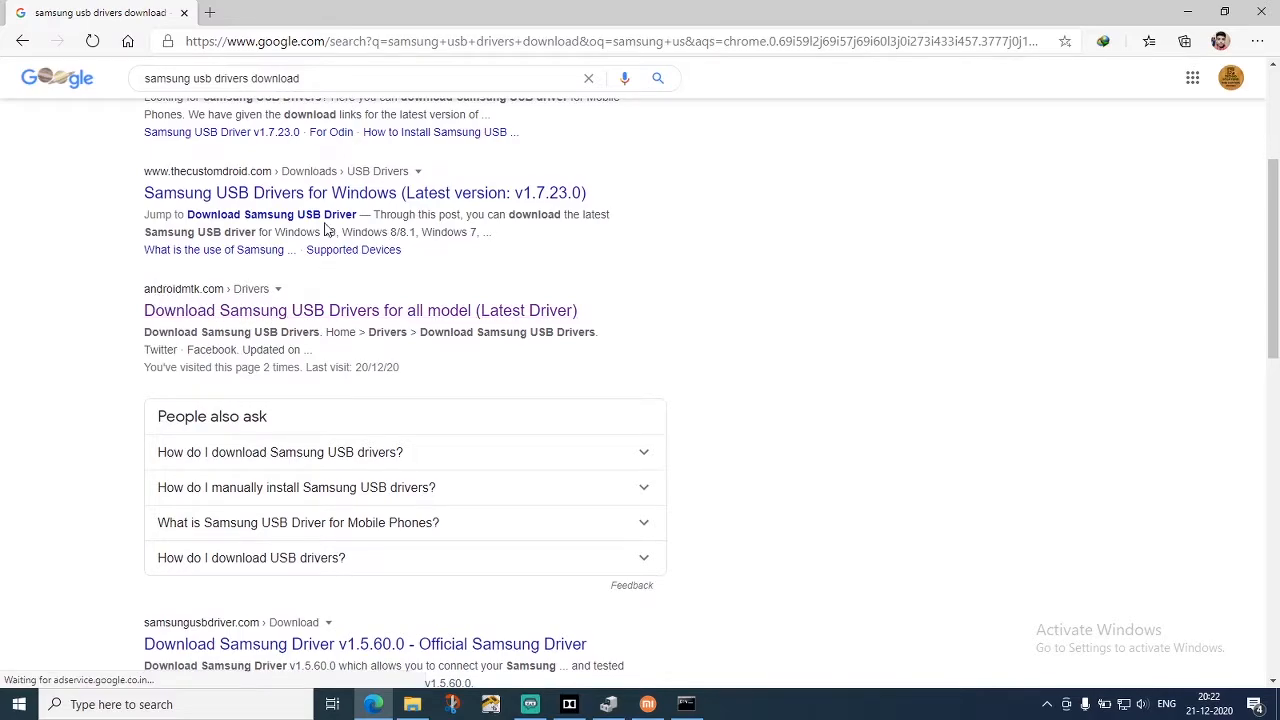
{"action": "left_click_drag", "start_coordinate": [145, 82], "coordinate": [191, 80]}
{"action": "left_click", "coordinate": [88, 325]}
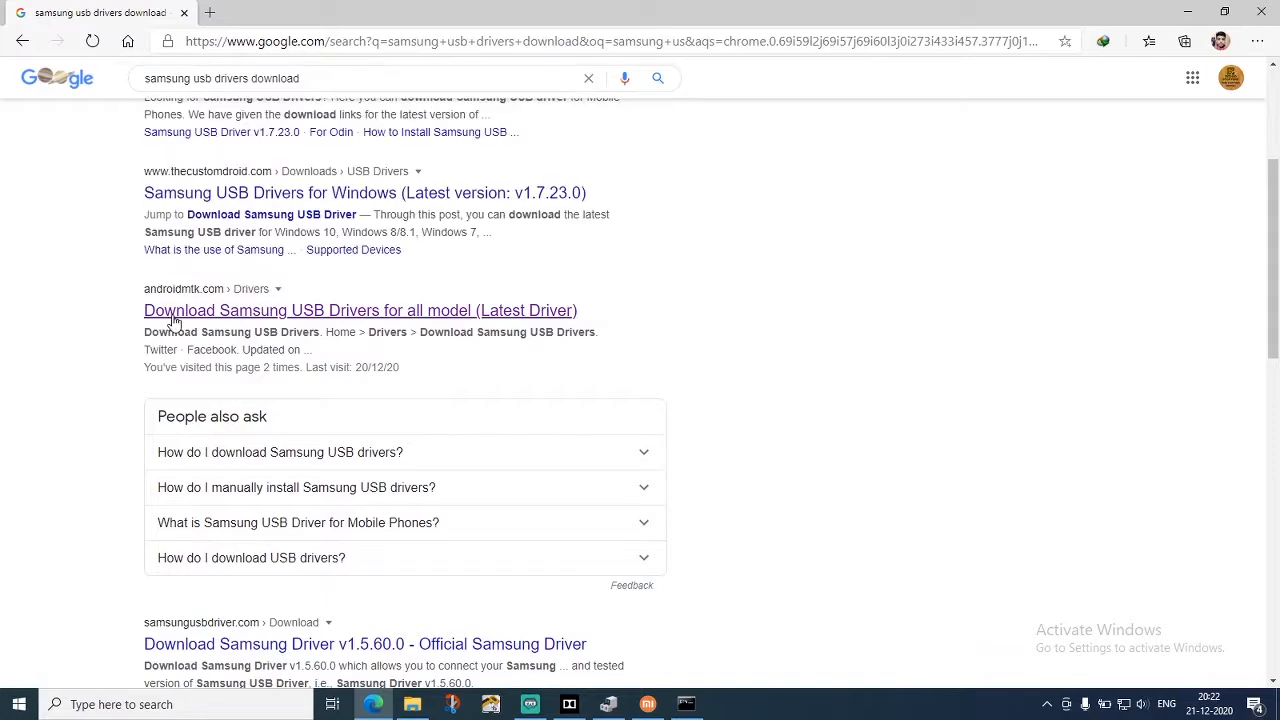
Replace the brand in the Google query to search for "mi usb drivers download"
{"action": "left_click", "coordinate": [192, 80]}
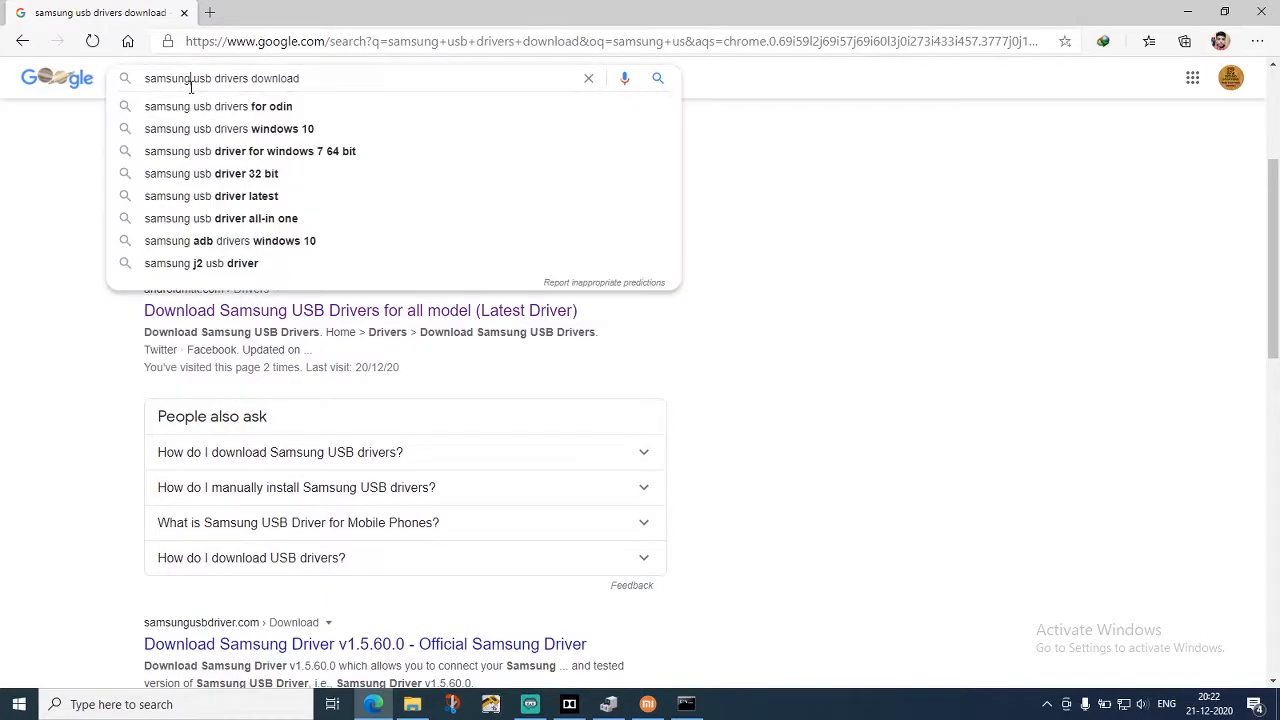
{"action": "key", "text": "BackSpace"}
{"action": "key", "text": "BackSpace"}
{"action": "key", "text": "BackSpace"}
{"action": "key", "text": "BackSpace"}
{"action": "key", "text": "BackSpace"}
{"action": "key", "text": "BackSpace"}
{"action": "key", "text": "BackSpace"}
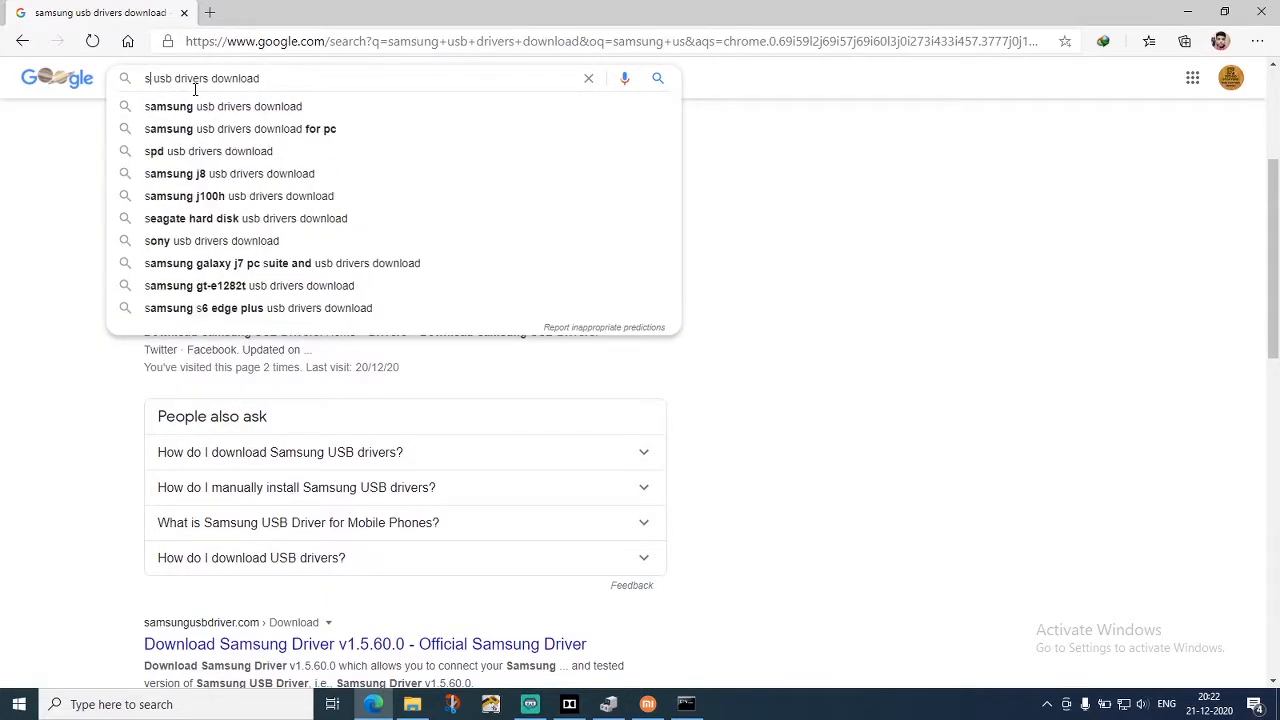
{"action": "type", "text": "mi"}
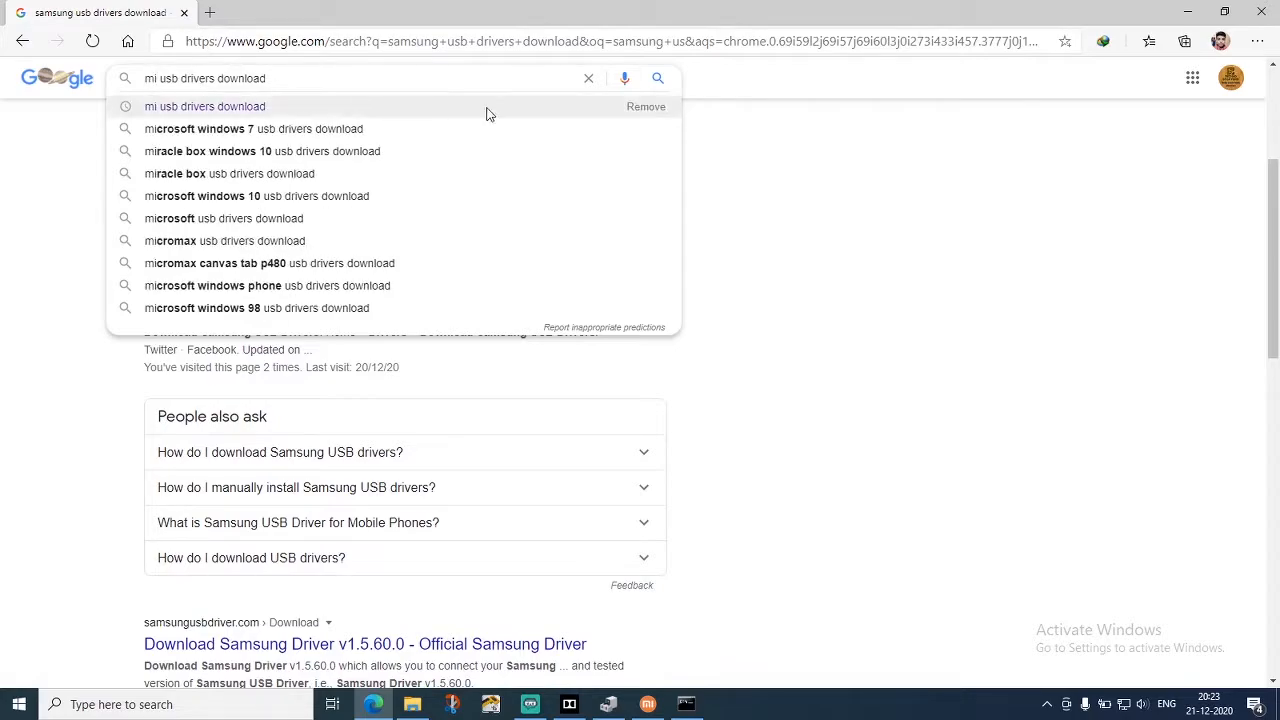
{"action": "left_click", "coordinate": [658, 80]}
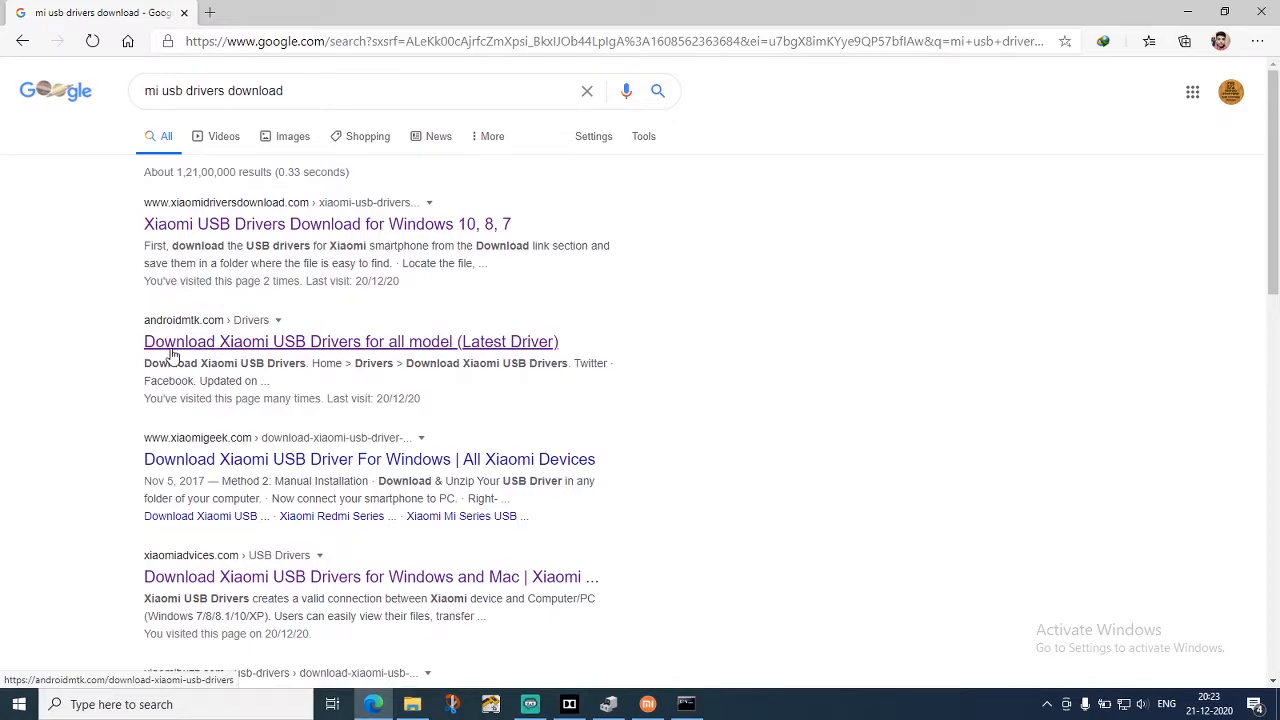
Open the androidmtk.com Xiaomi USB drivers result and follow the driver link for the Xiaomi Mi A2
{"action": "left_click", "coordinate": [279, 350]}
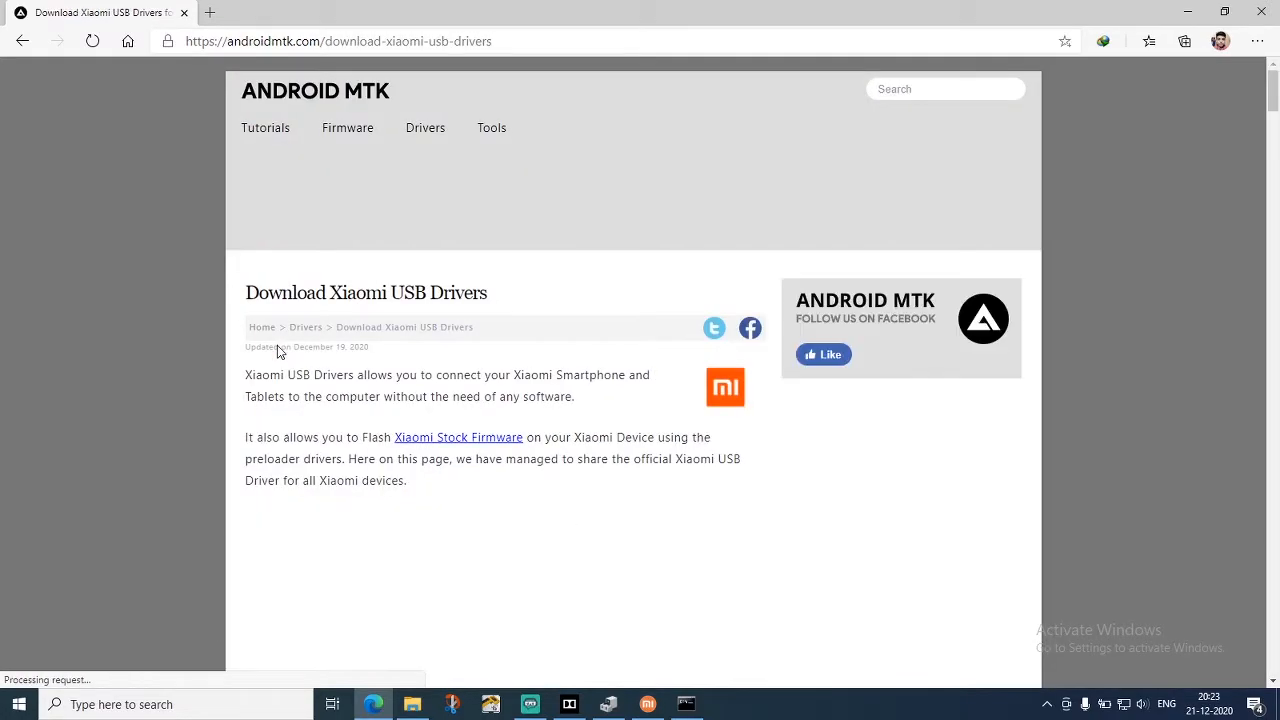
{"action": "scroll", "coordinate": [294, 334], "scroll_direction": "down", "scroll_amount": 13}
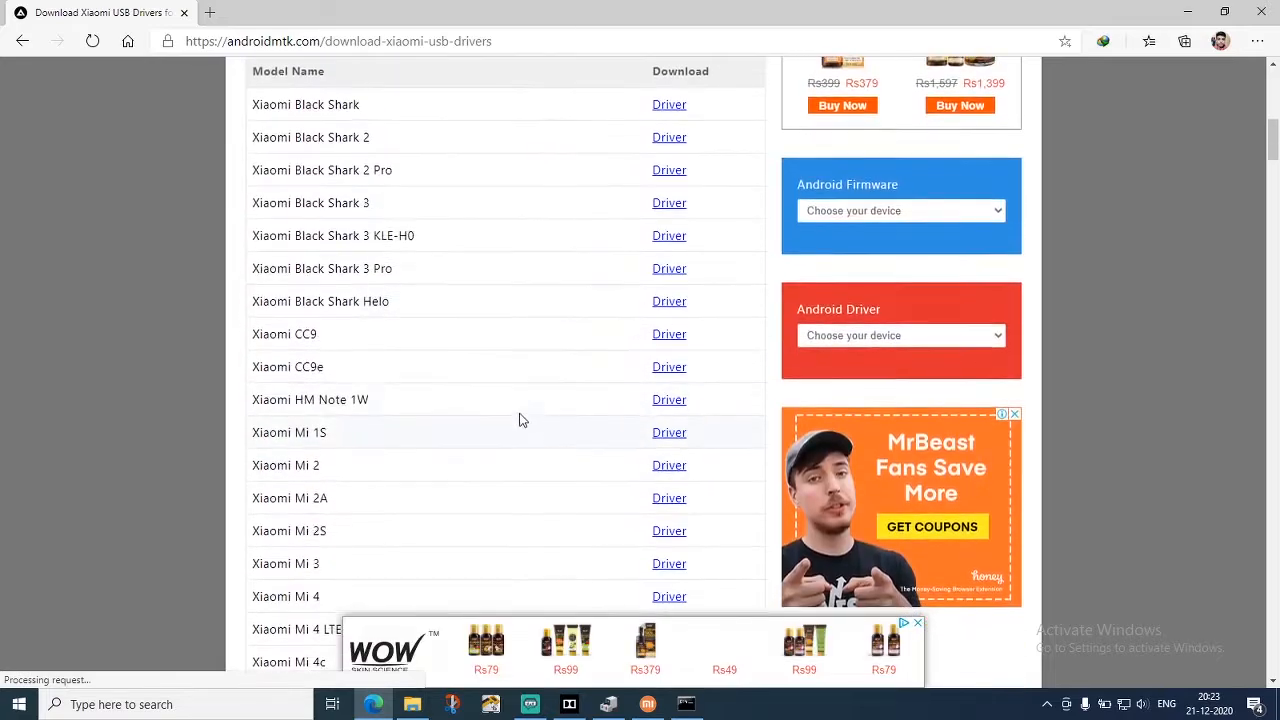
{"action": "scroll", "coordinate": [426, 323], "scroll_direction": "down", "scroll_amount": 12}
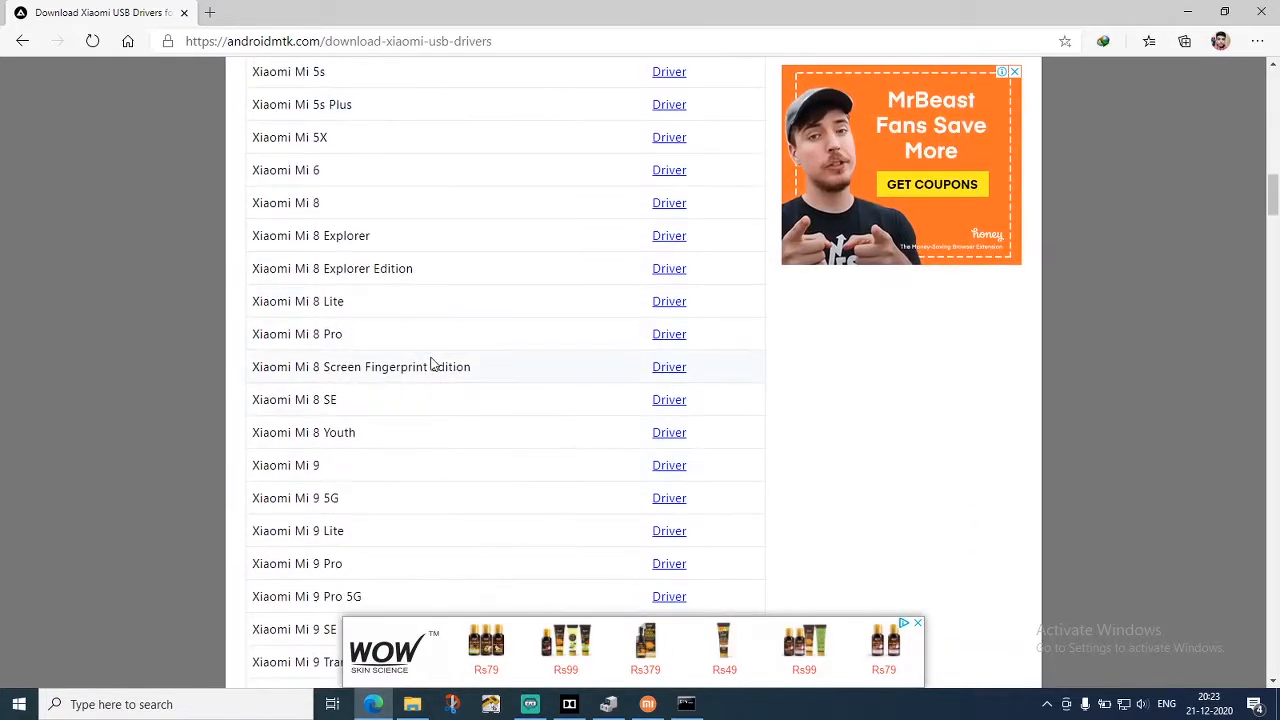
{"action": "scroll", "coordinate": [465, 418], "scroll_direction": "down", "scroll_amount": 1}
{"action": "scroll", "coordinate": [380, 390], "scroll_direction": "up", "scroll_amount": 1}
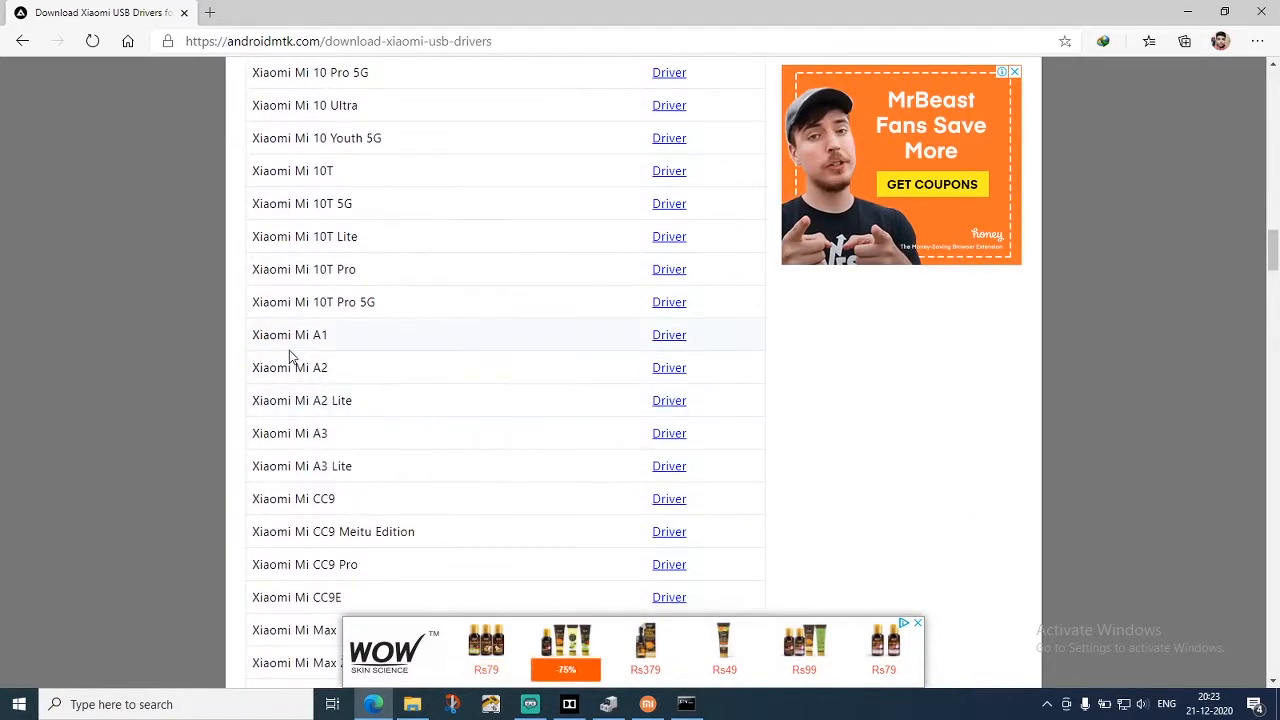
{"action": "left_click", "coordinate": [663, 370]}
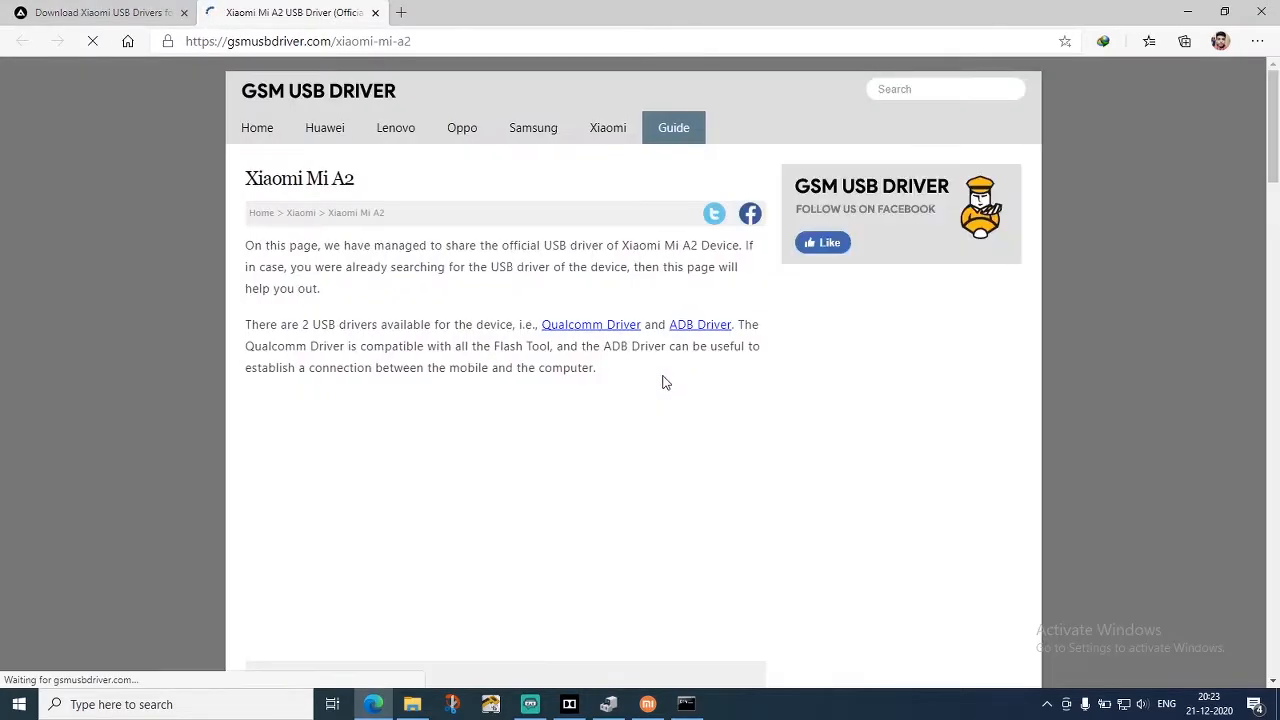
Review the Qualcomm Driver and ADB Driver sections on the Xiaomi Mi A2 page
{"action": "scroll", "coordinate": [663, 385], "scroll_direction": "down", "scroll_amount": 3}
{"action": "scroll", "coordinate": [663, 393], "scroll_direction": "down", "scroll_amount": 2}
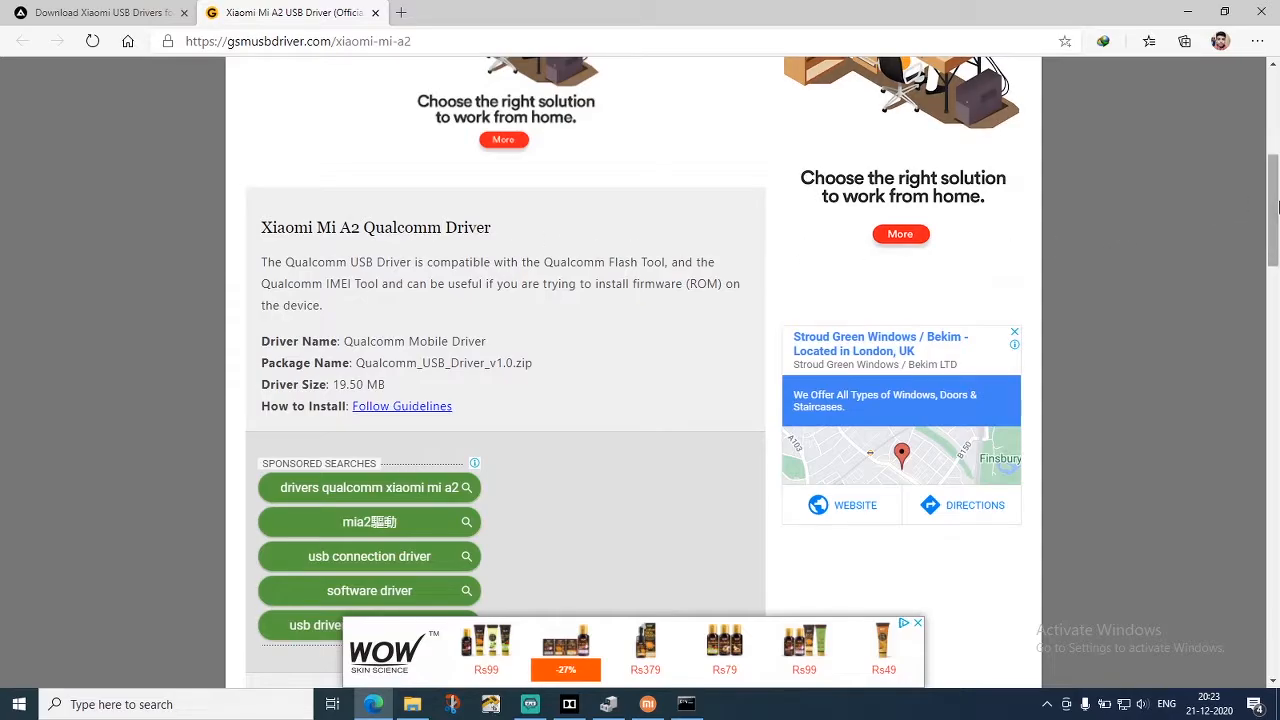
{"action": "mouse_move", "coordinate": [1276, 205]}
{"action": "left_mouse_down"}
{"action": "mouse_move", "coordinate": [1276, 273]}
{"action": "mouse_move", "coordinate": [1276, 222]}
{"action": "left_mouse_up"}
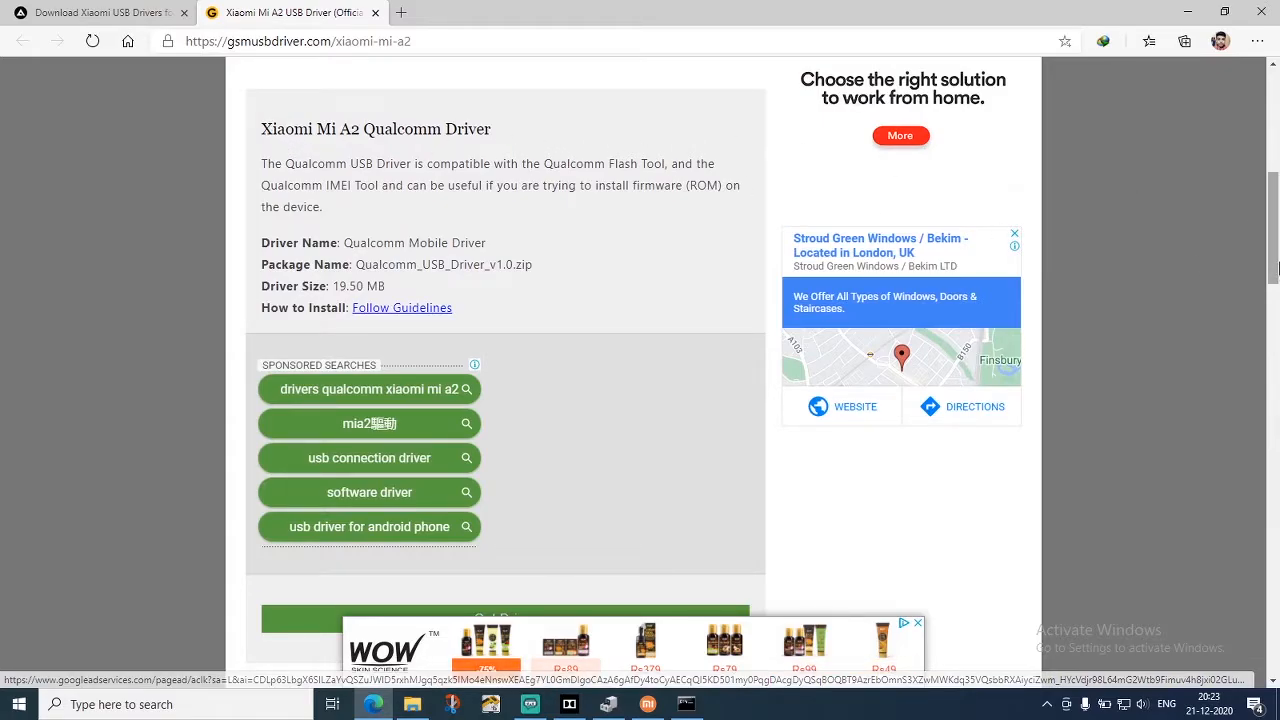
{"action": "scroll", "coordinate": [300, 132], "scroll_direction": "down", "scroll_amount": 5}
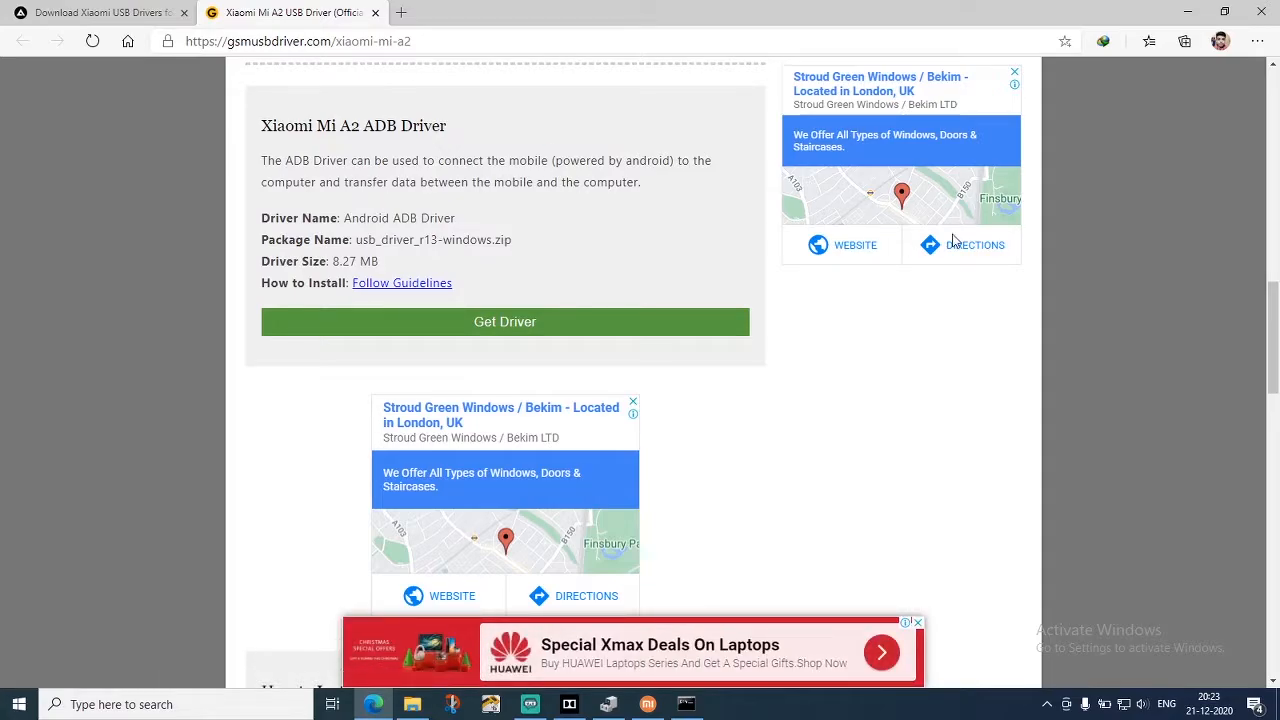
{"action": "scroll", "coordinate": [934, 300], "scroll_direction": "down", "scroll_amount": 7}
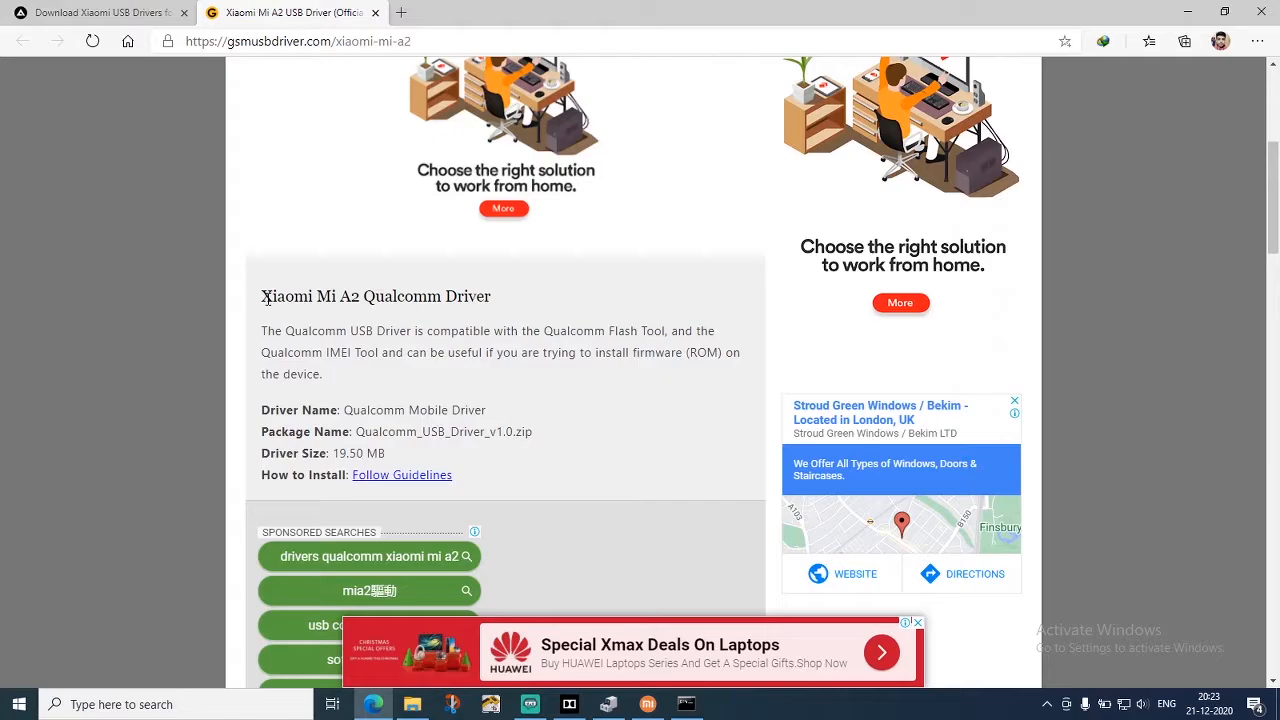
Try to download the Xiaomi Mi A2 ADB Driver package usb_driver_r13-windows.zip
{"action": "scroll", "coordinate": [600, 300], "scroll_direction": "down", "scroll_amount": 8}
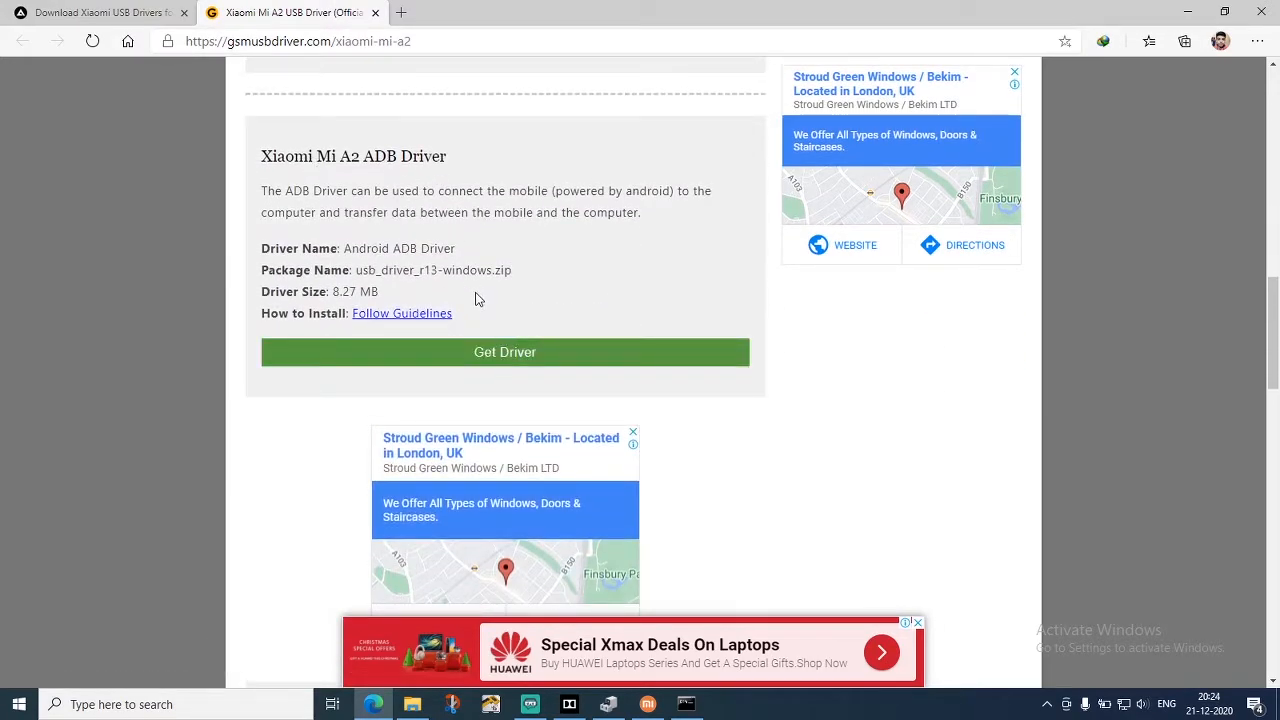
{"action": "left_click", "coordinate": [514, 355]}
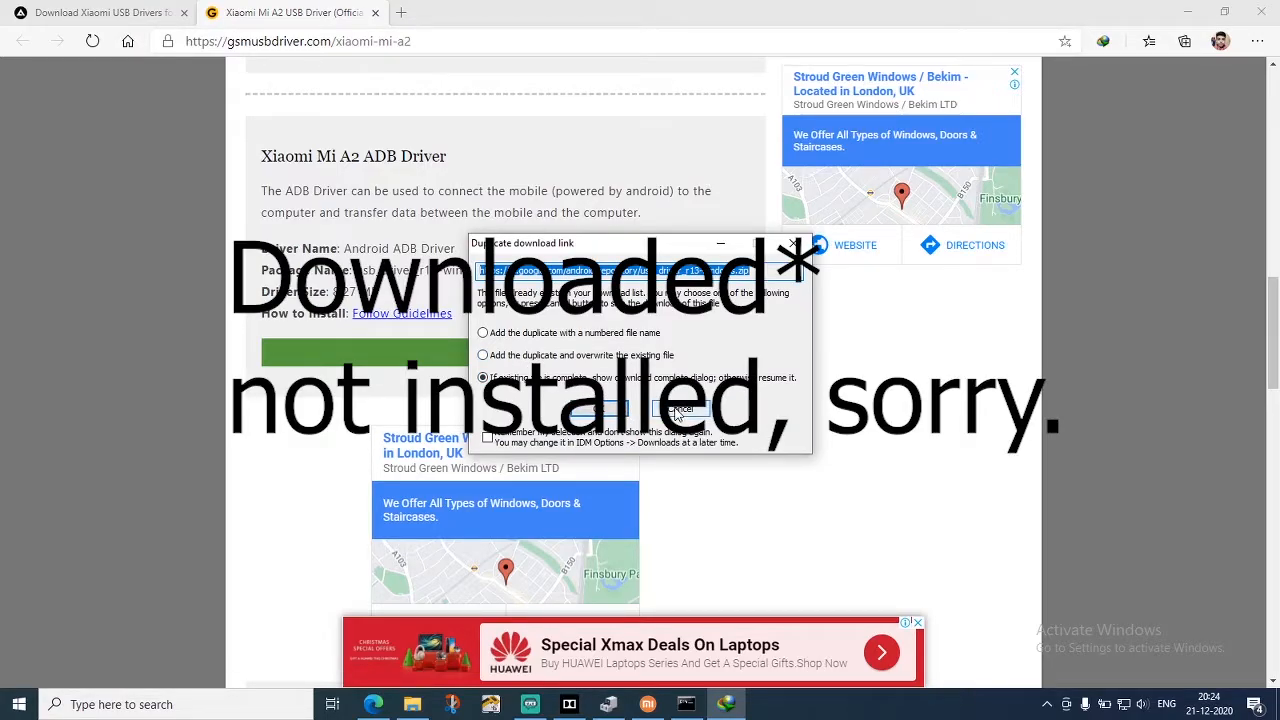
{"action": "left_click", "coordinate": [678, 413]}
Switch to Device Manager and start a driver update for the Android entry under Other devices, browsing the computer for drivers
{"action": "left_click", "coordinate": [609, 705]}
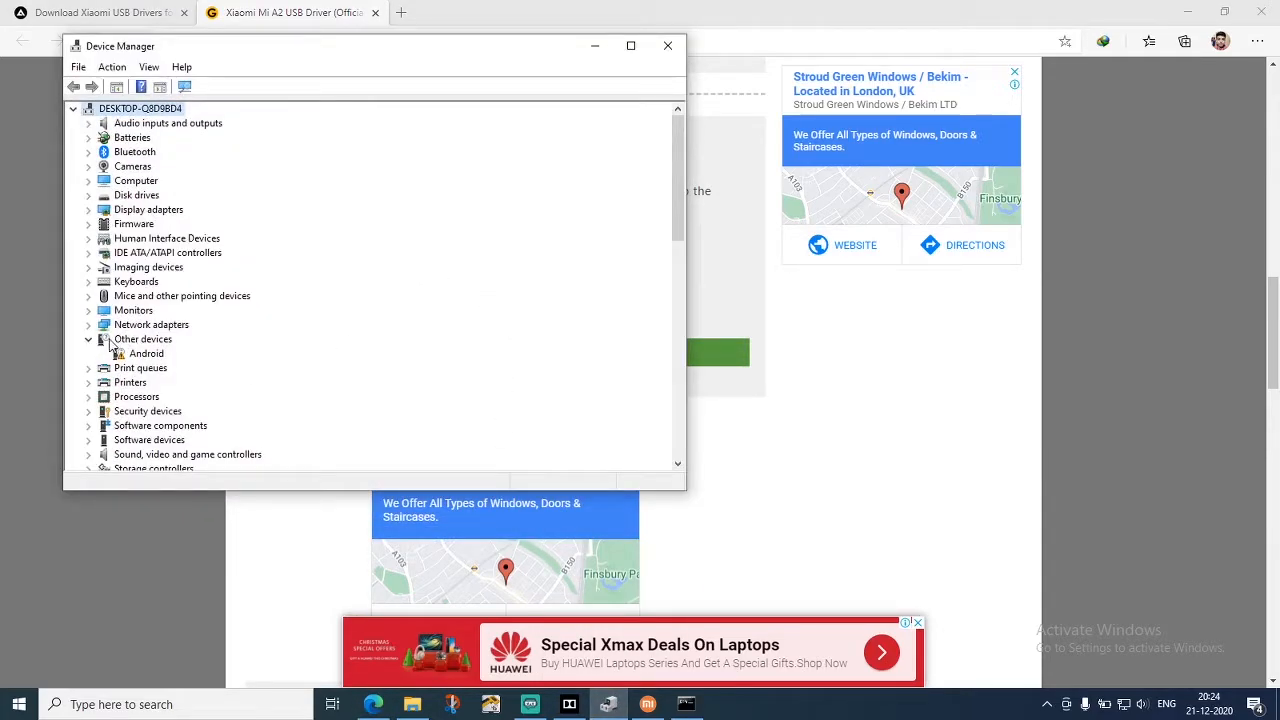
{"action": "double_click", "coordinate": [158, 358]}
{"action": "key", "text": "Escape"}
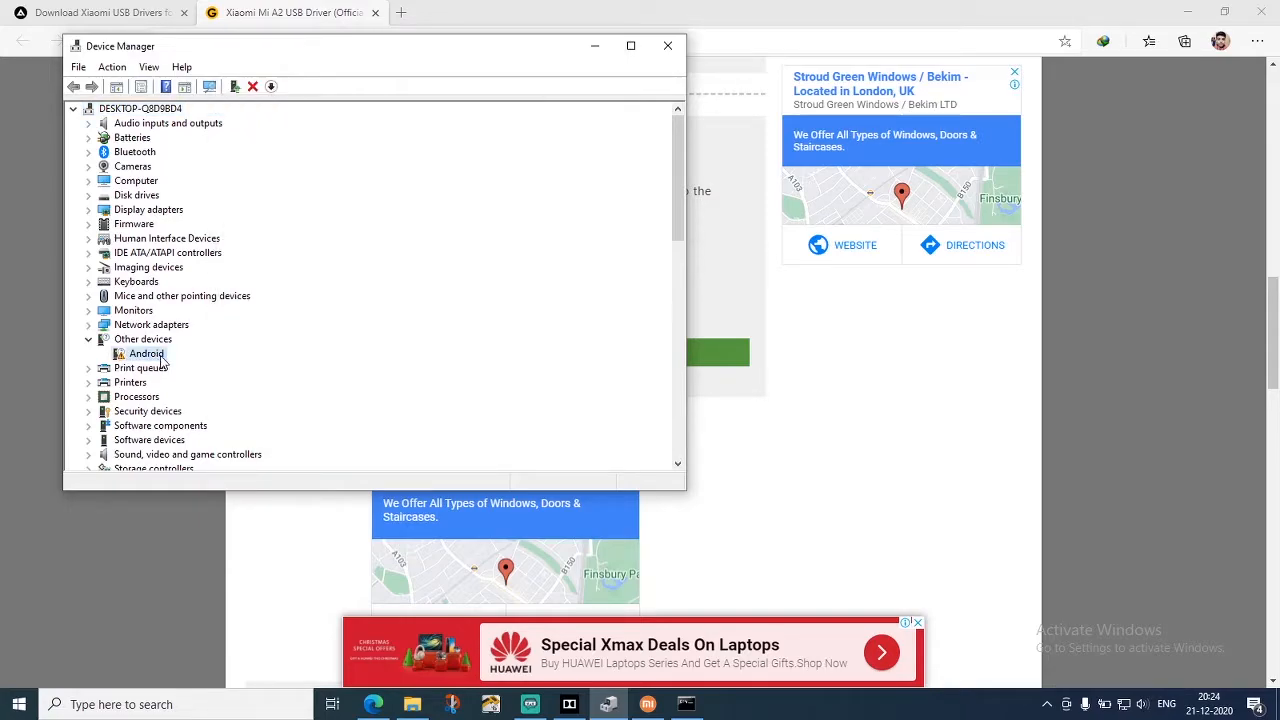
{"action": "double_click", "coordinate": [158, 356]}
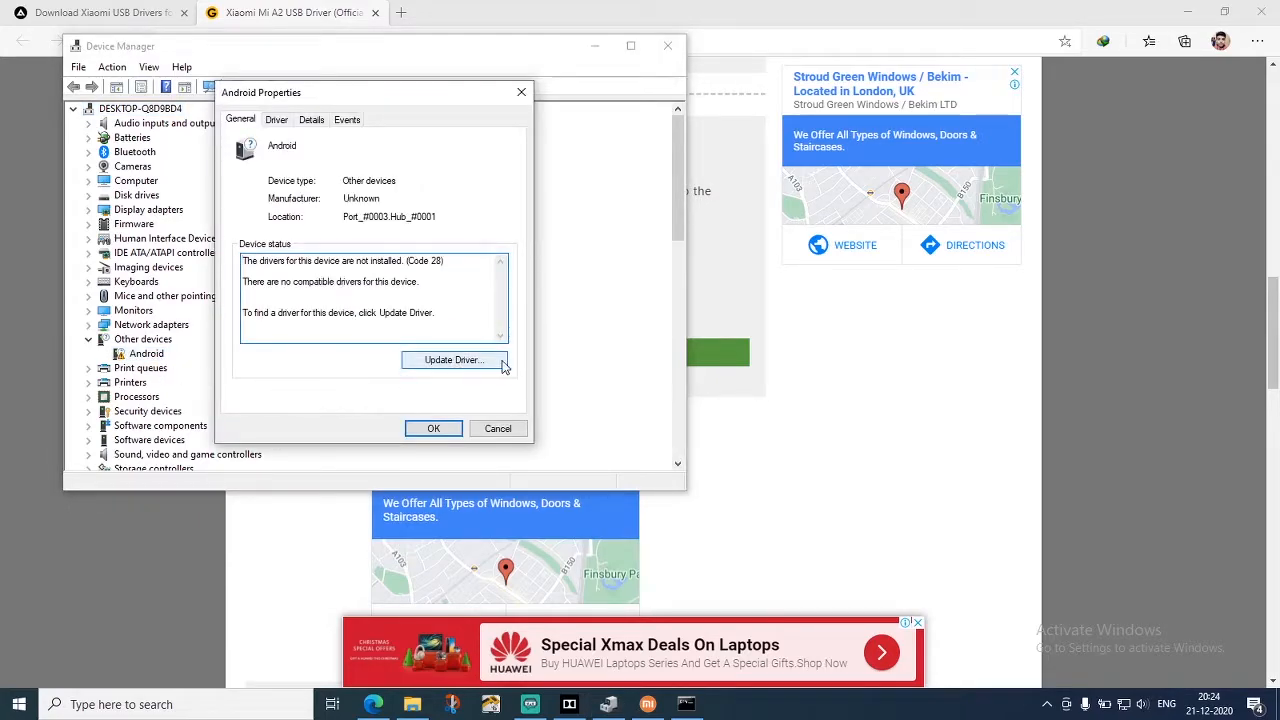
{"action": "left_click", "coordinate": [452, 362]}
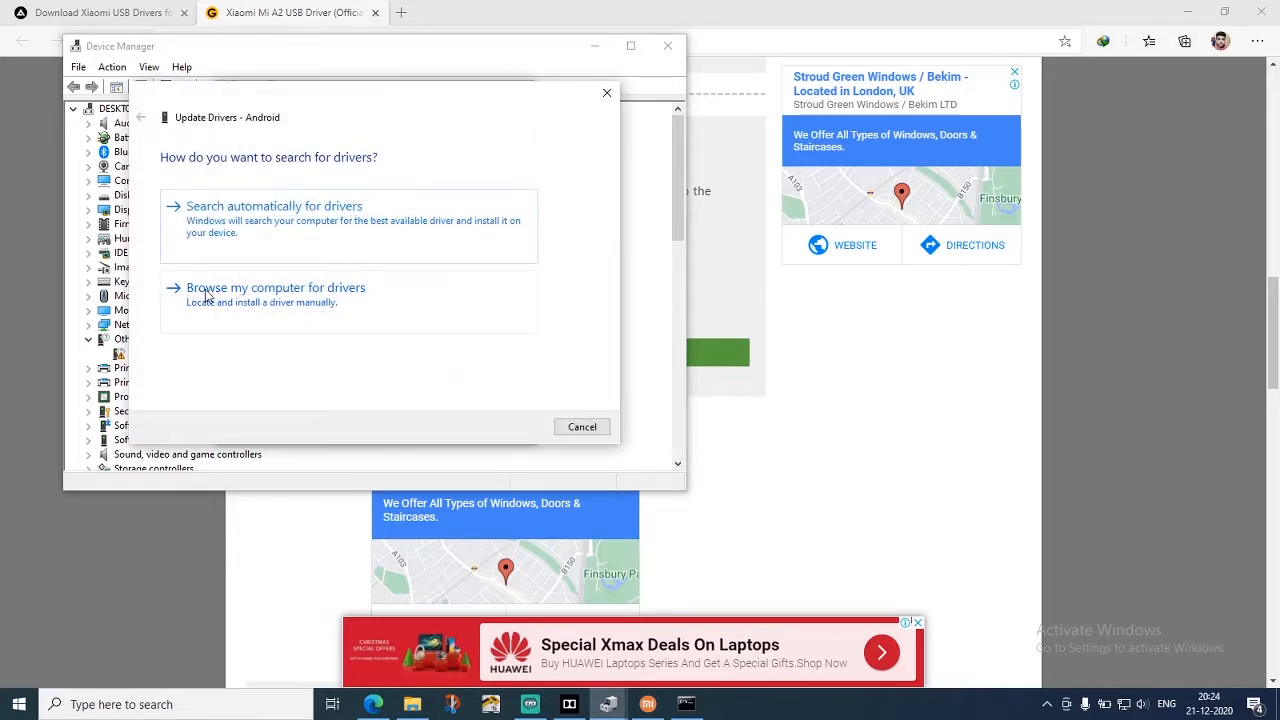
{"action": "left_click", "coordinate": [262, 306]}
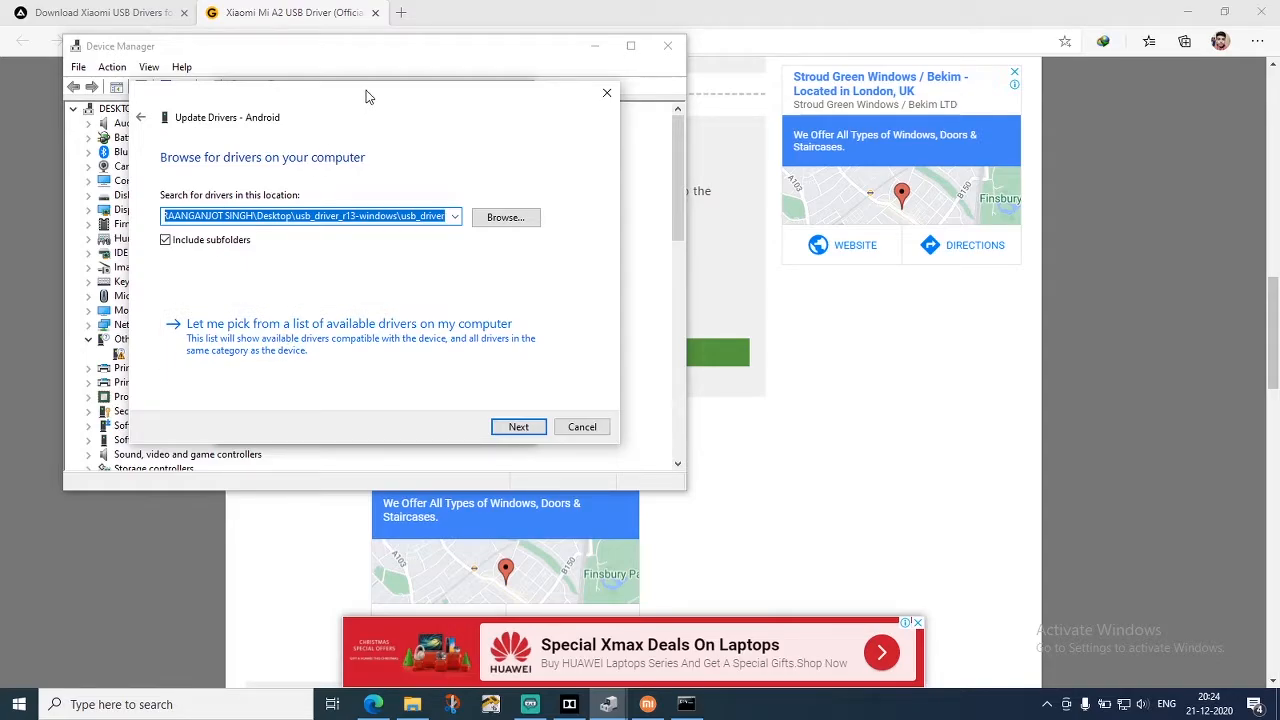
{"action": "left_click_drag", "start_coordinate": [366, 90], "coordinate": [621, 164]}
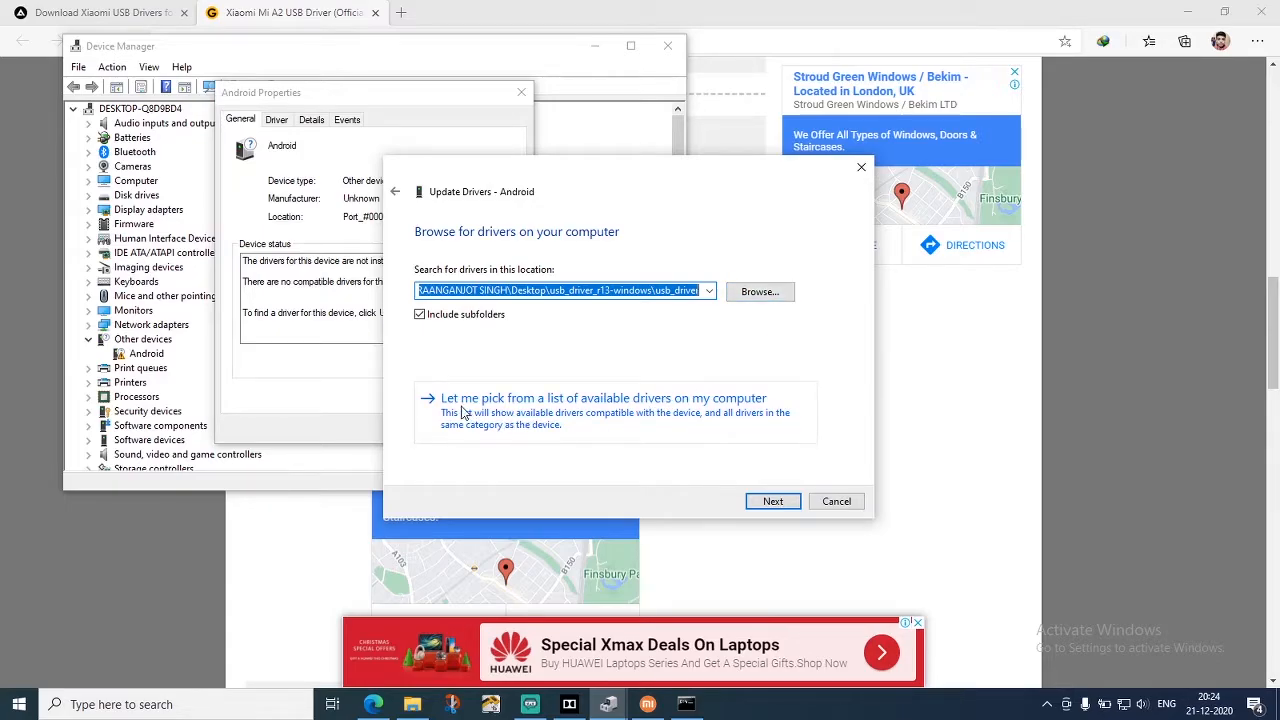
Choose to pick from the available drivers under Show All Devices and install the driver from a disk
{"action": "left_click", "coordinate": [608, 405]}
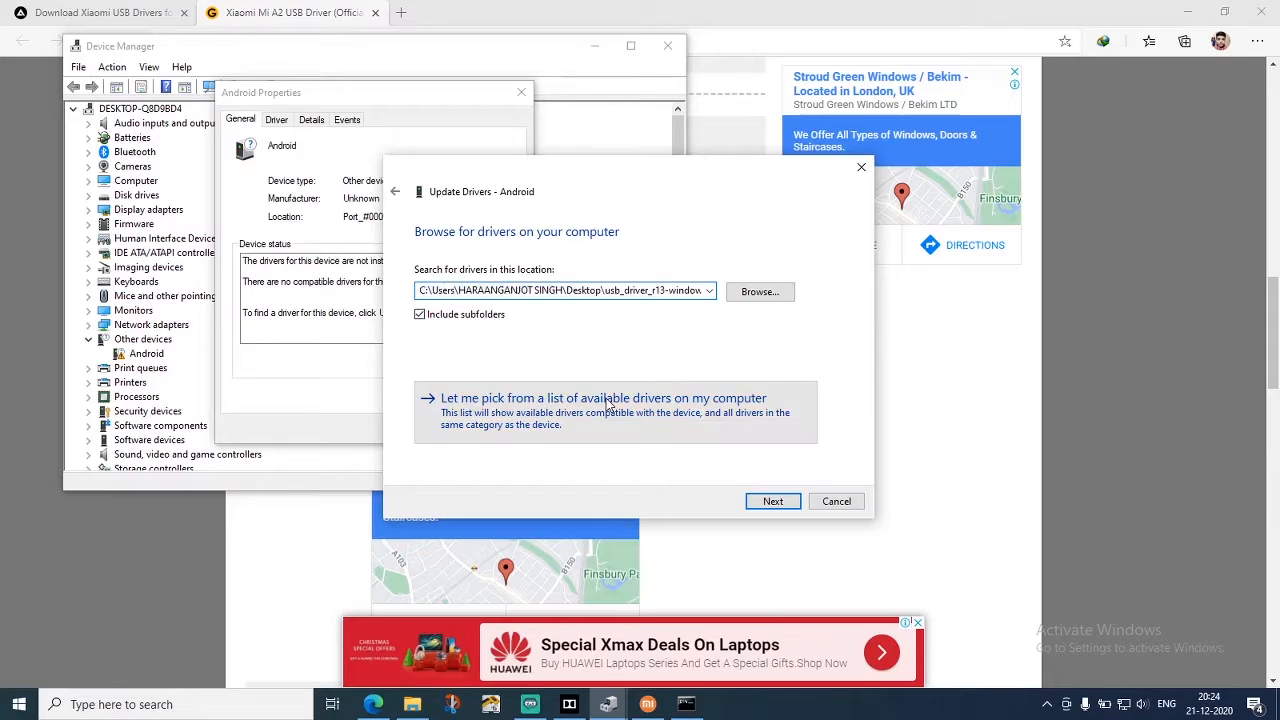
{"action": "left_click", "coordinate": [768, 503]}
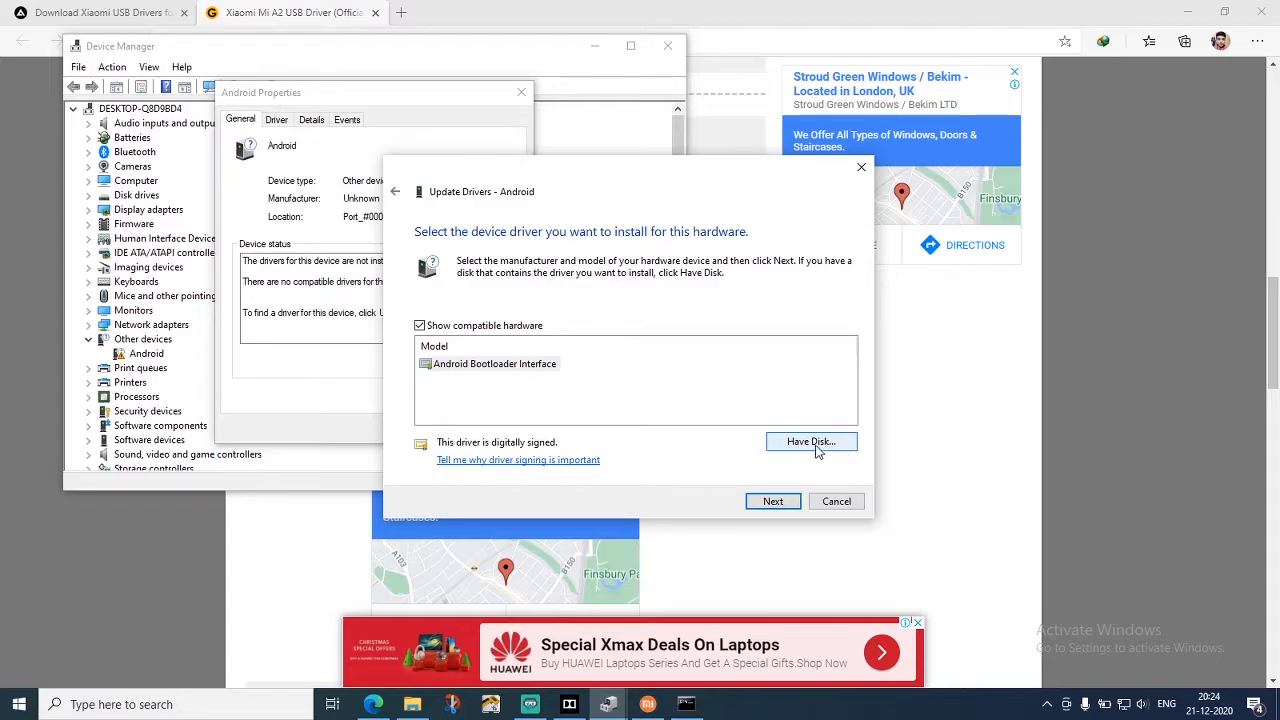
{"action": "left_click", "coordinate": [814, 444]}
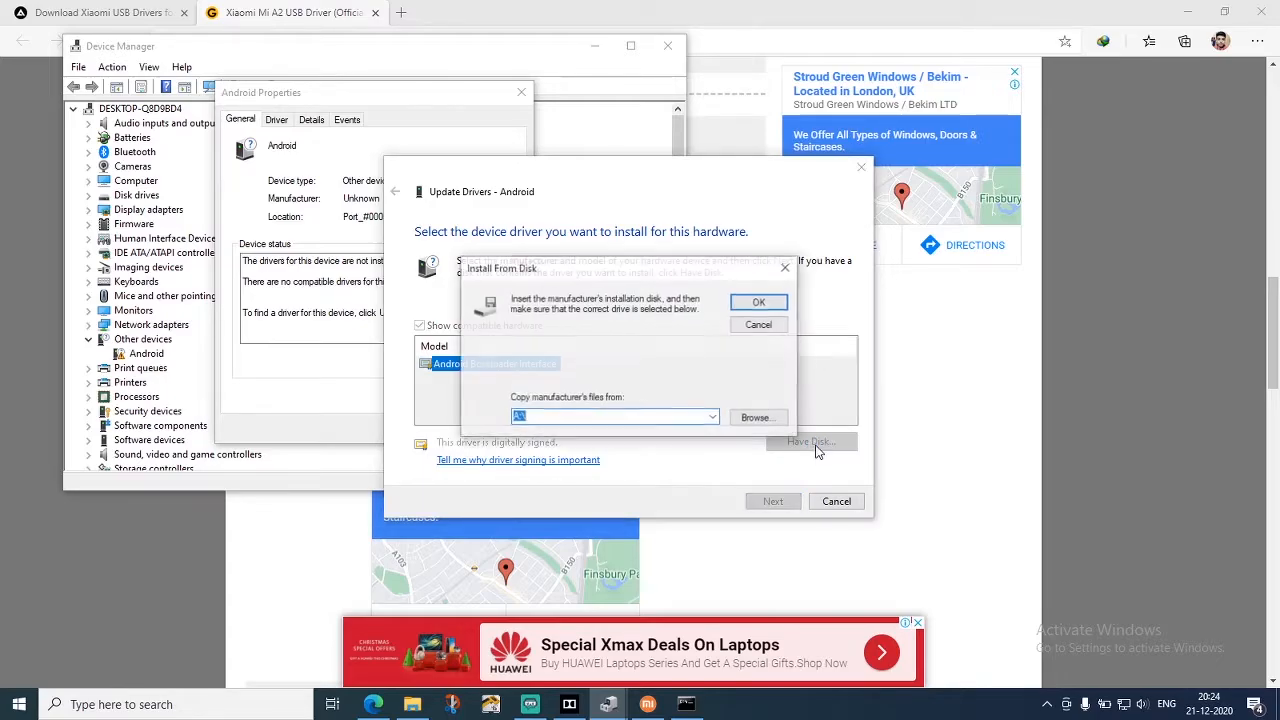
Select the android_winusb setup file from the usb_driver folder inside usb_driver_r13-windows on the desktop as the driver source
{"action": "left_click", "coordinate": [762, 419]}
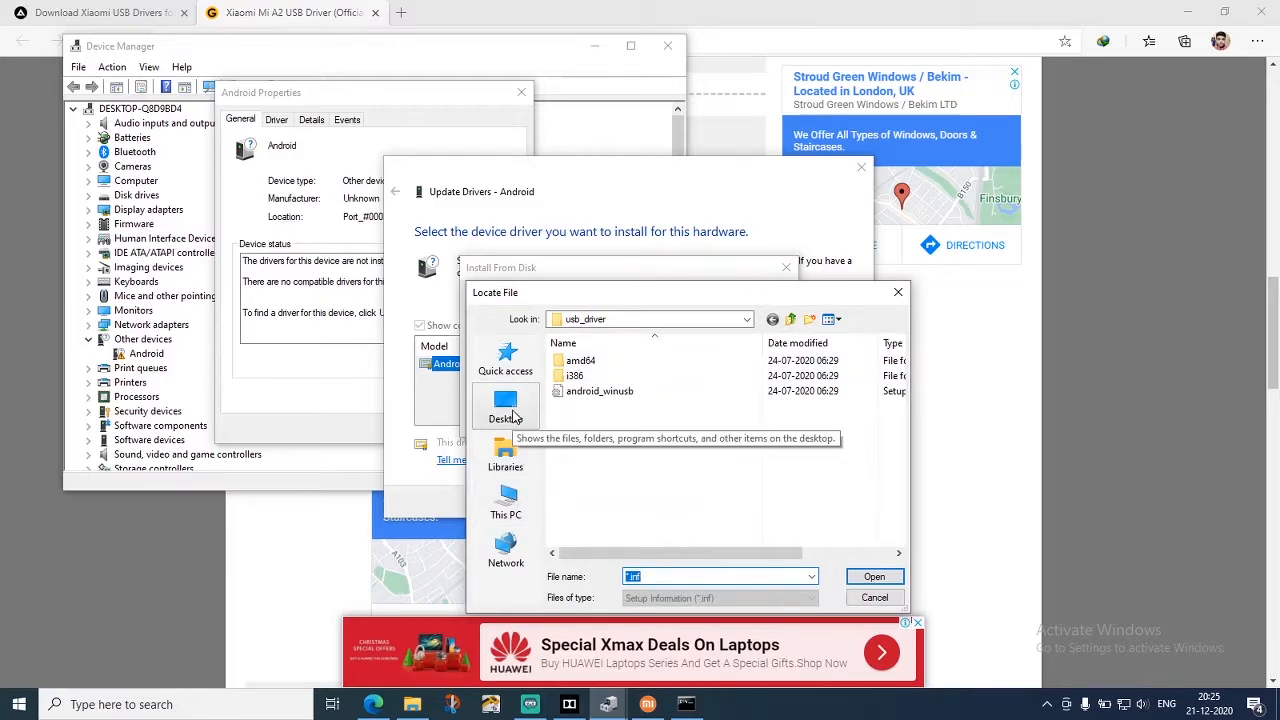
{"action": "left_click", "coordinate": [507, 408]}
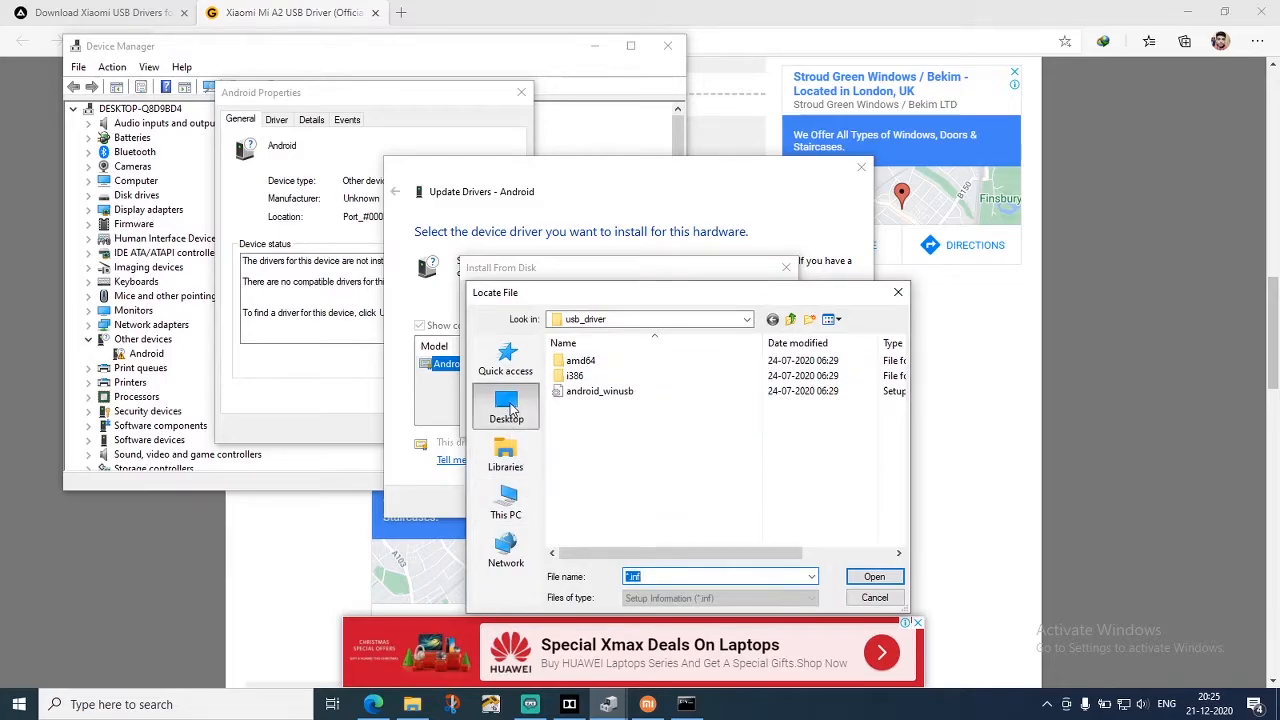
{"action": "left_click", "coordinate": [870, 577]}
{"action": "left_click", "coordinate": [582, 366]}
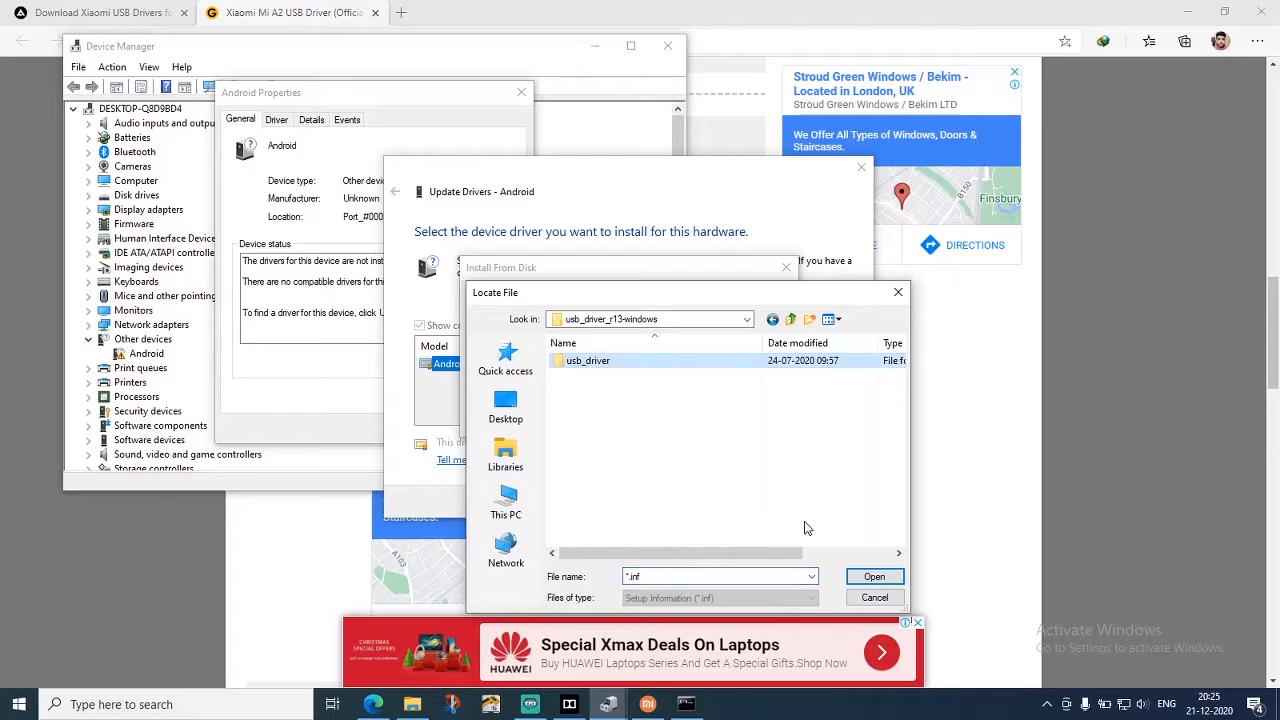
{"action": "left_click", "coordinate": [870, 577]}
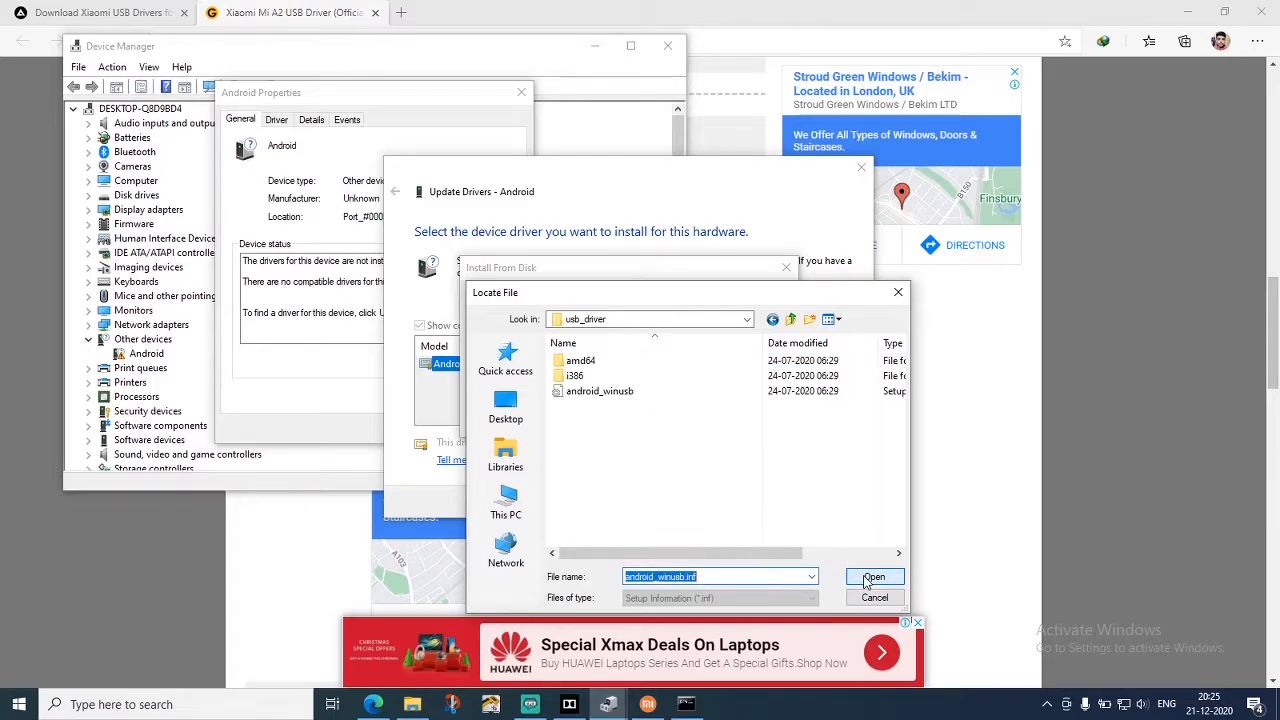
{"action": "left_click", "coordinate": [606, 396]}
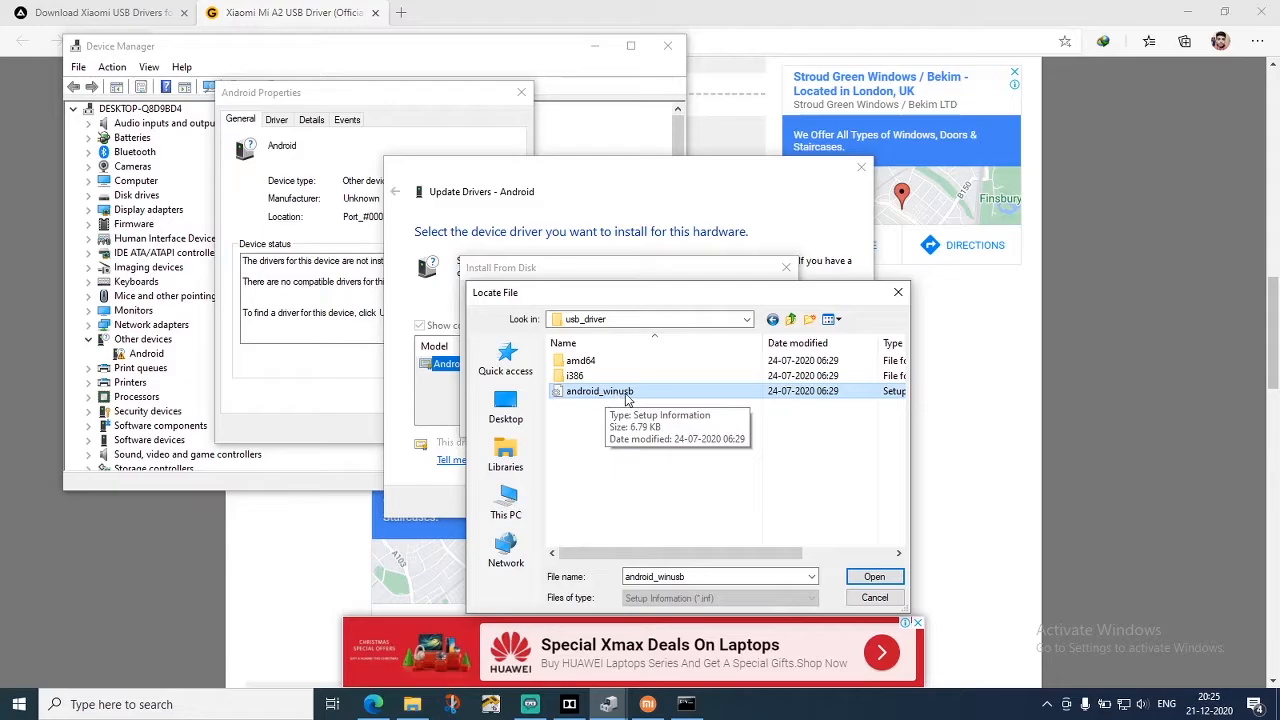
{"action": "left_click_drag", "start_coordinate": [640, 298], "coordinate": [503, 244]}
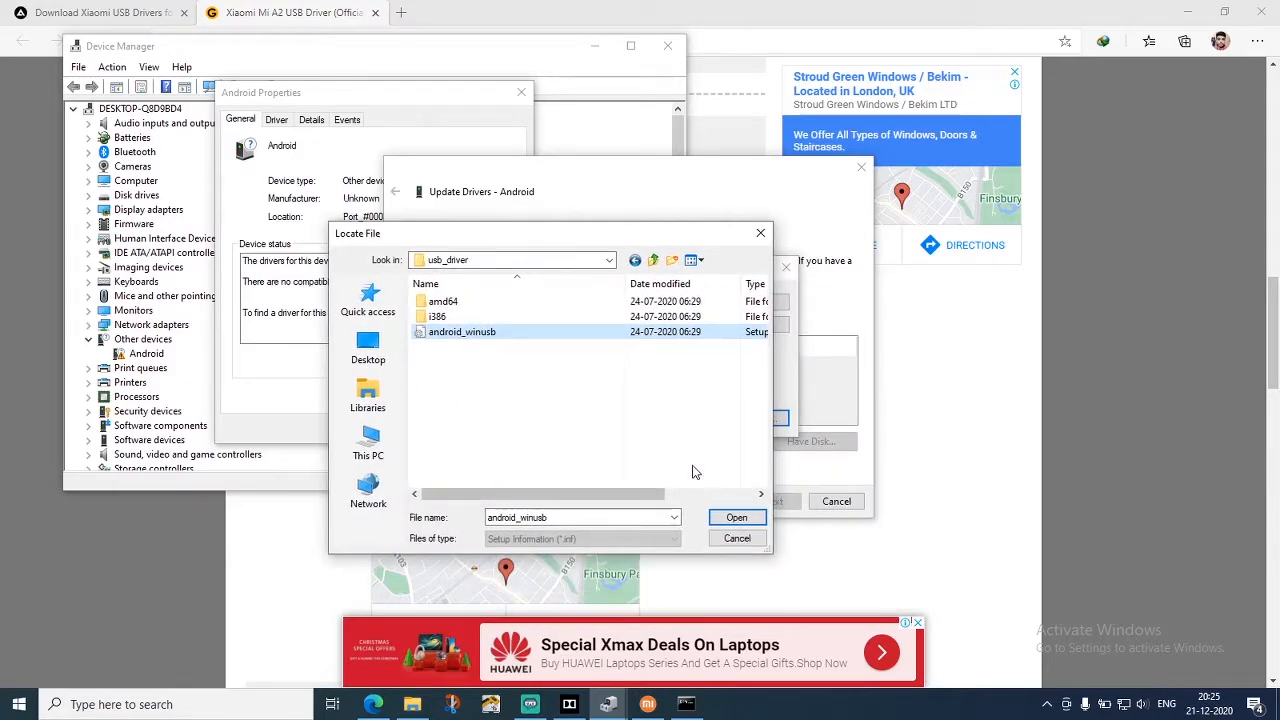
{"action": "left_click", "coordinate": [483, 341]}
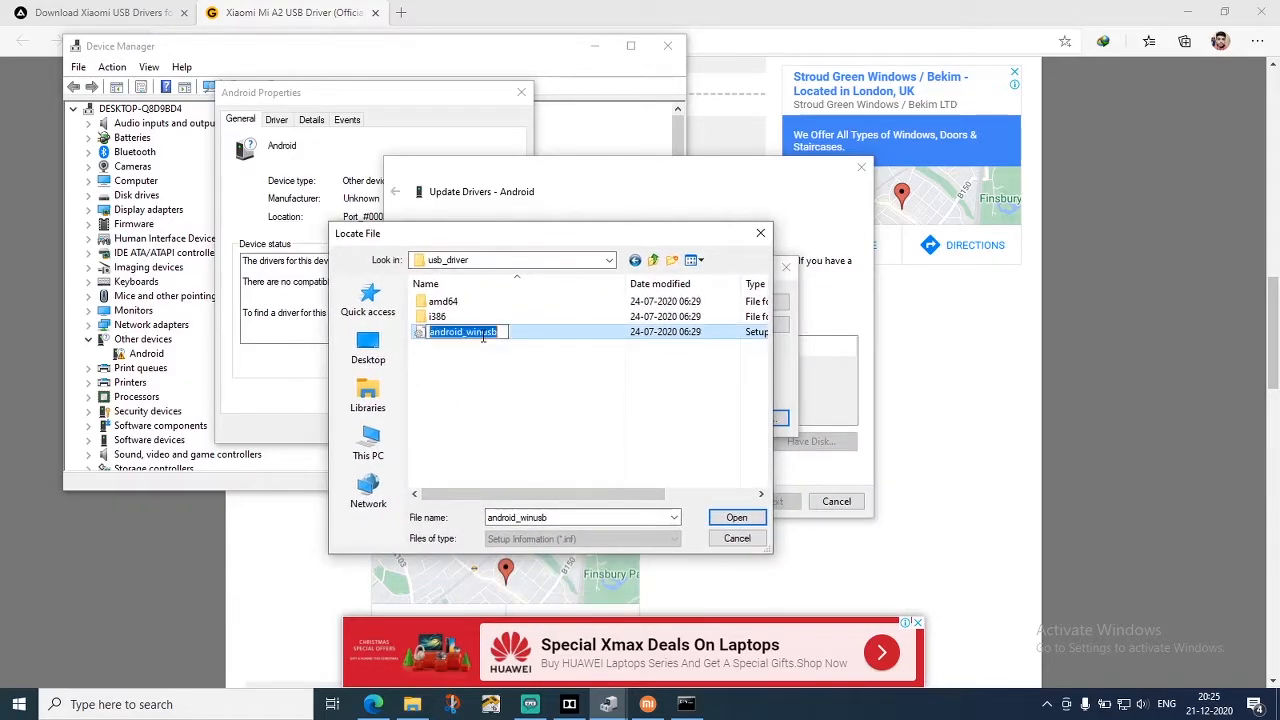
{"action": "left_click", "coordinate": [748, 523]}
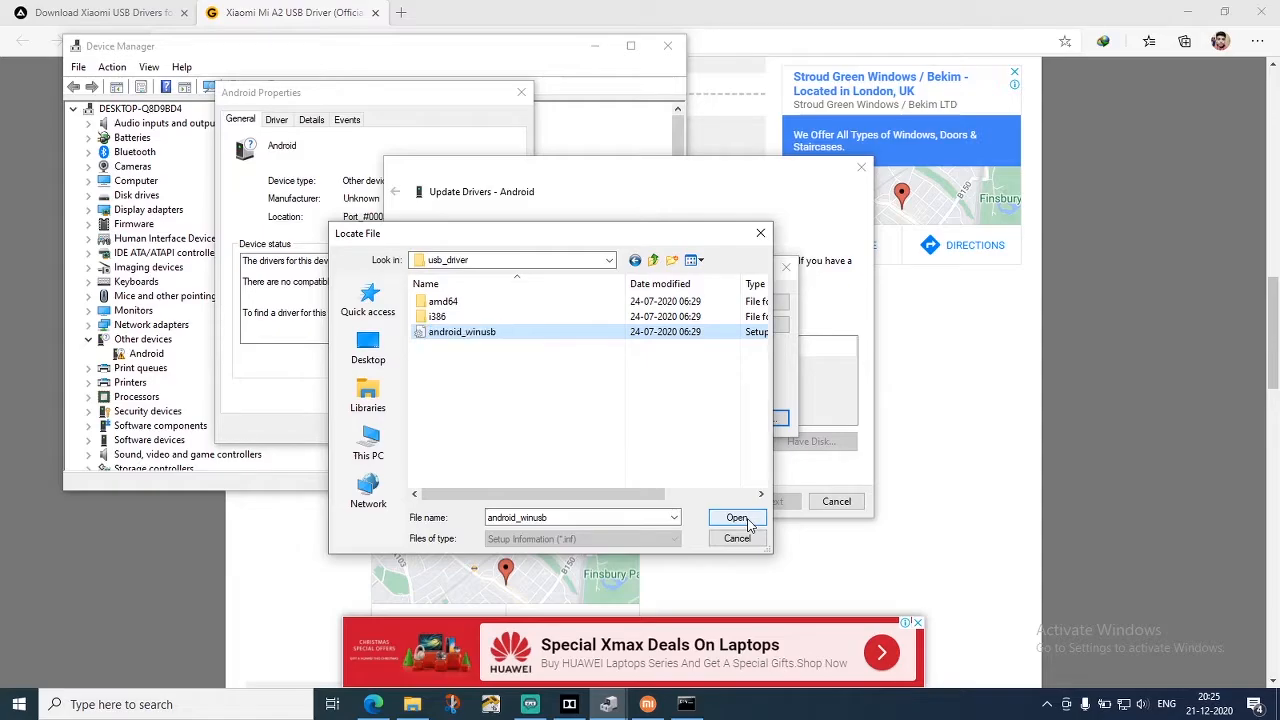
{"action": "left_click", "coordinate": [748, 523]}
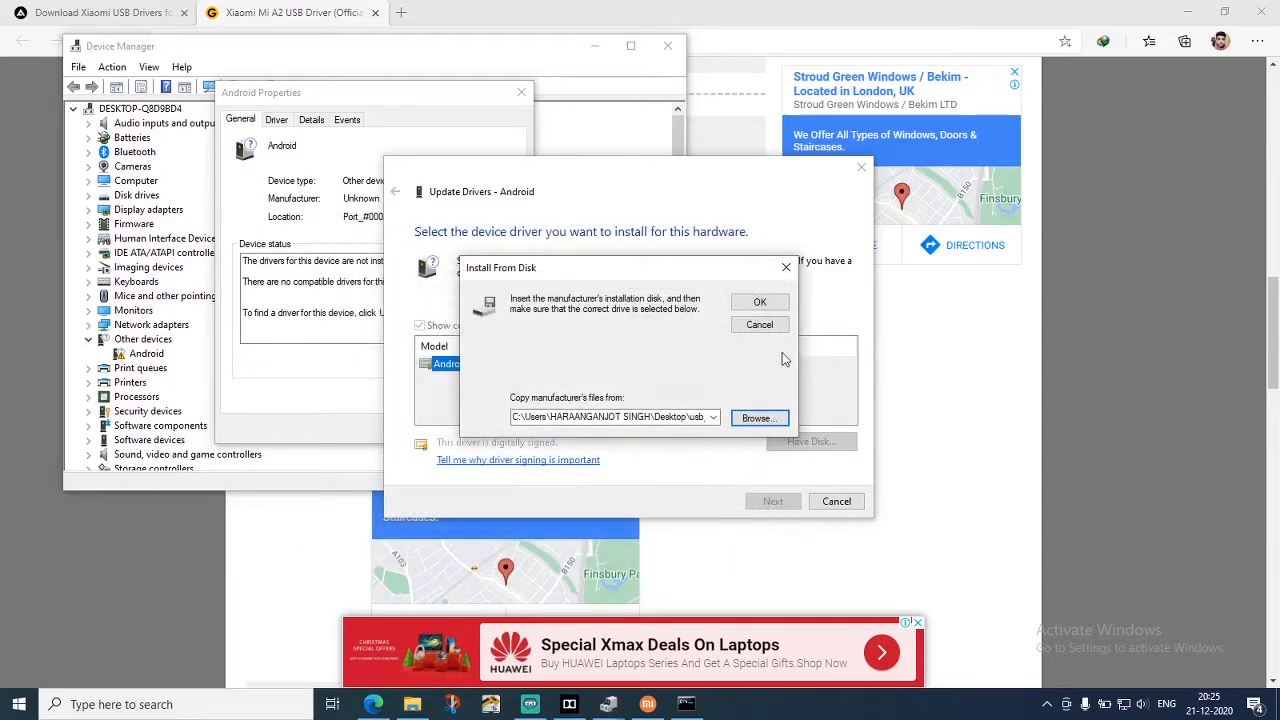
Load the selected driver files and install the Android ADB Interface driver, accepting the compatibility warning
{"action": "left_click", "coordinate": [760, 301]}
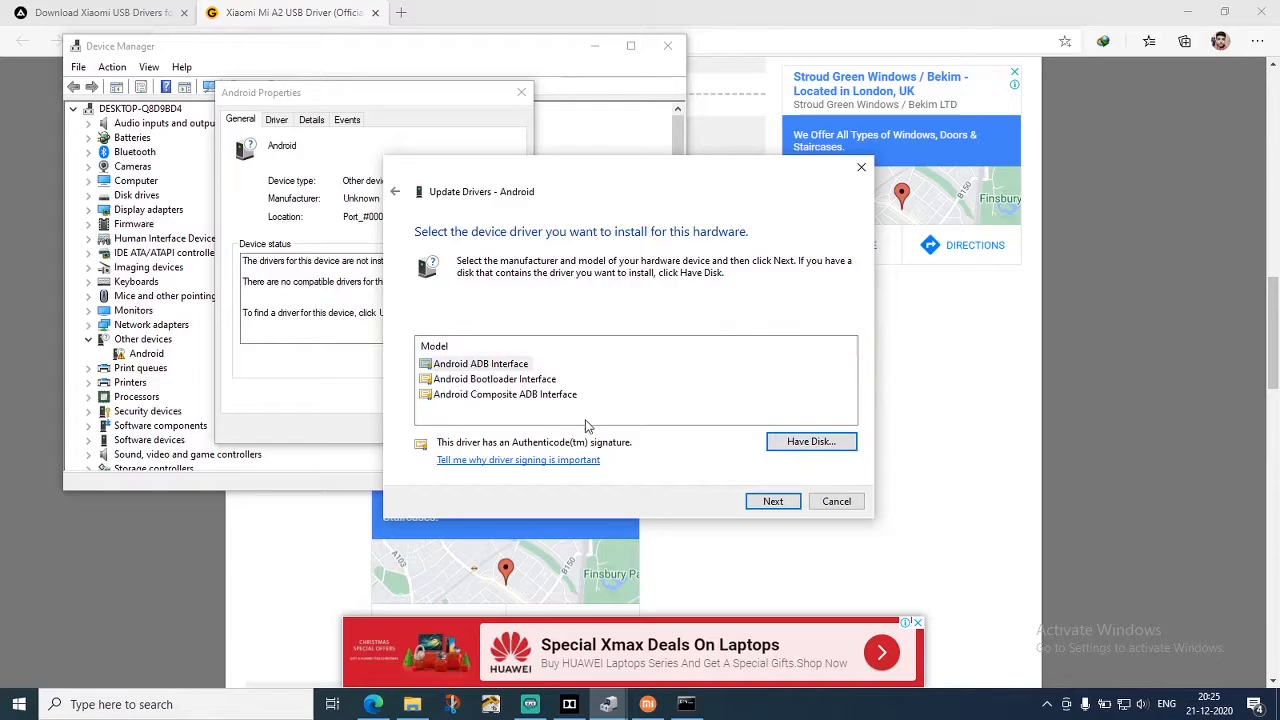
{"action": "left_click", "coordinate": [755, 505]}
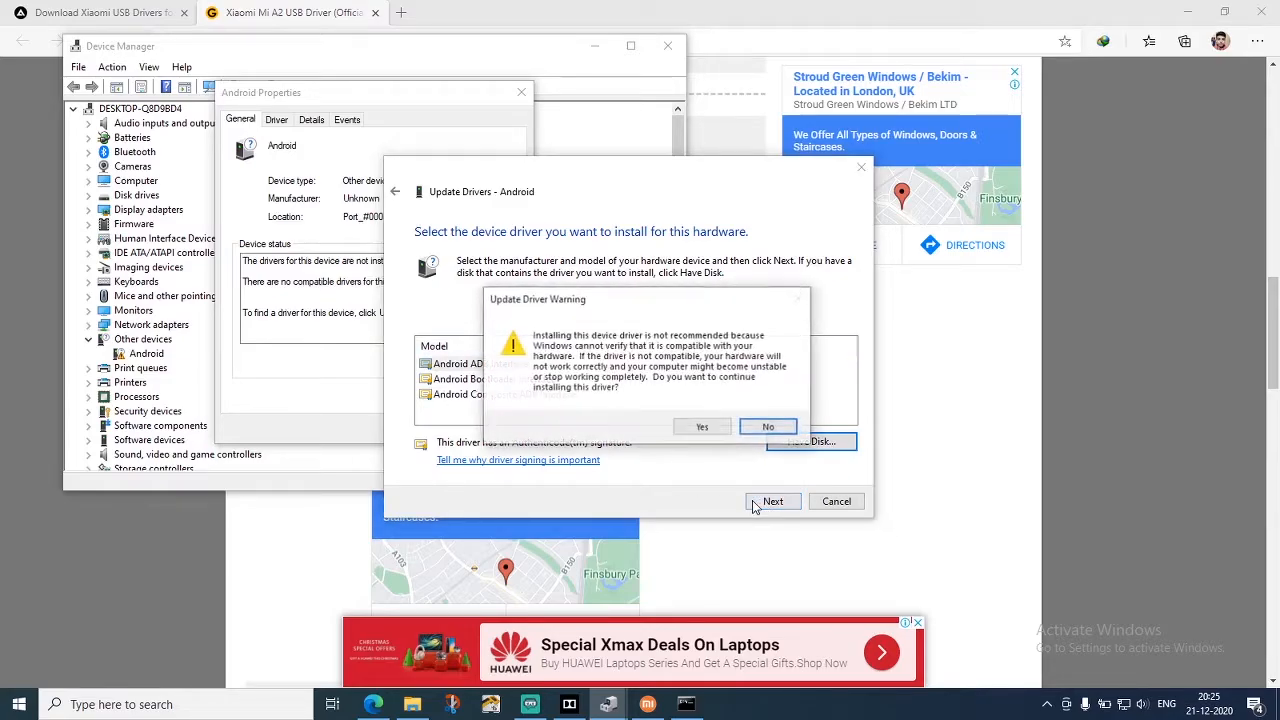
{"action": "left_click", "coordinate": [702, 427]}
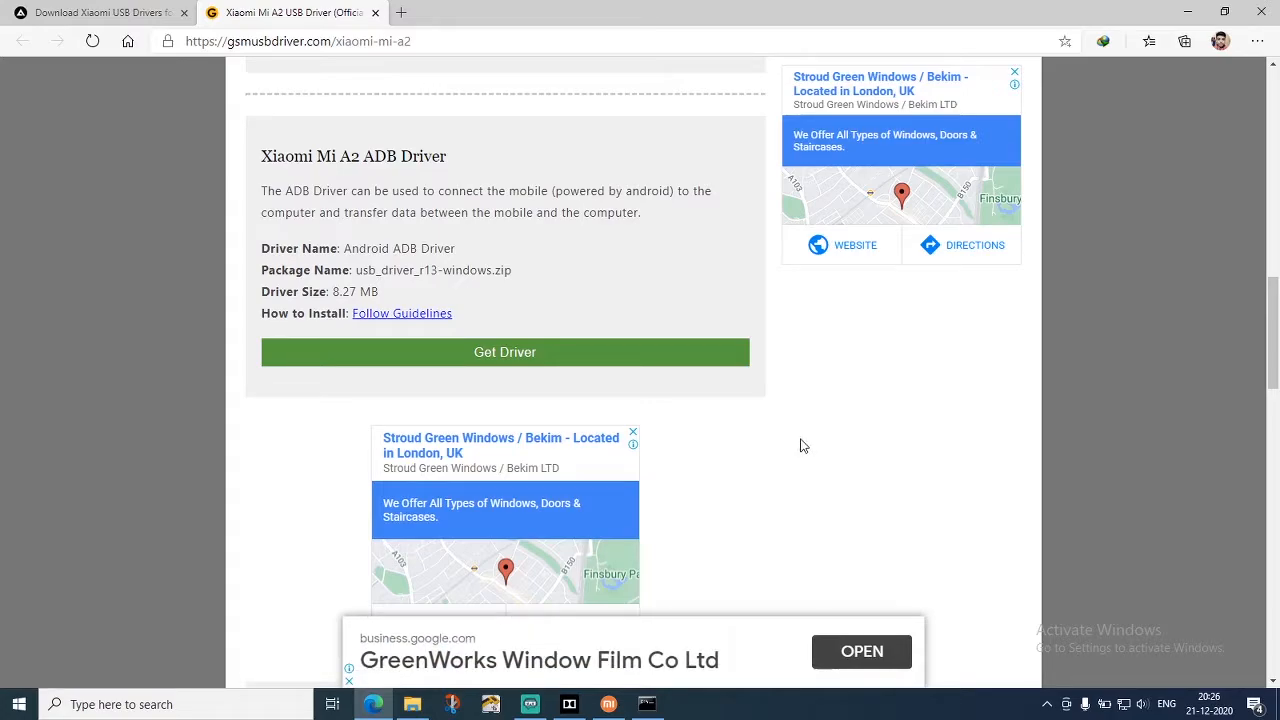
Switch to MiFlash, refresh the device list to check for the connected phone, and close the program
{"action": "left_click", "coordinate": [607, 702]}
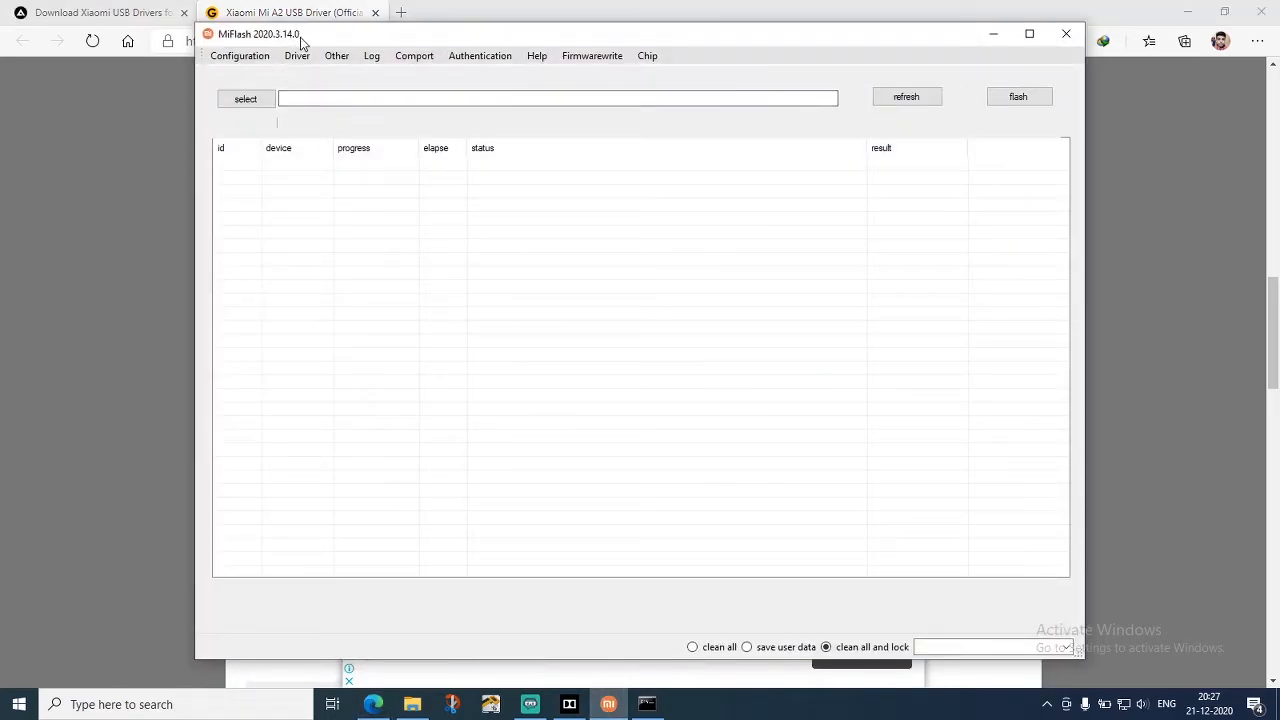
{"action": "left_click_drag", "start_coordinate": [300, 40], "coordinate": [220, 41]}
{"action": "left_click", "coordinate": [857, 106]}
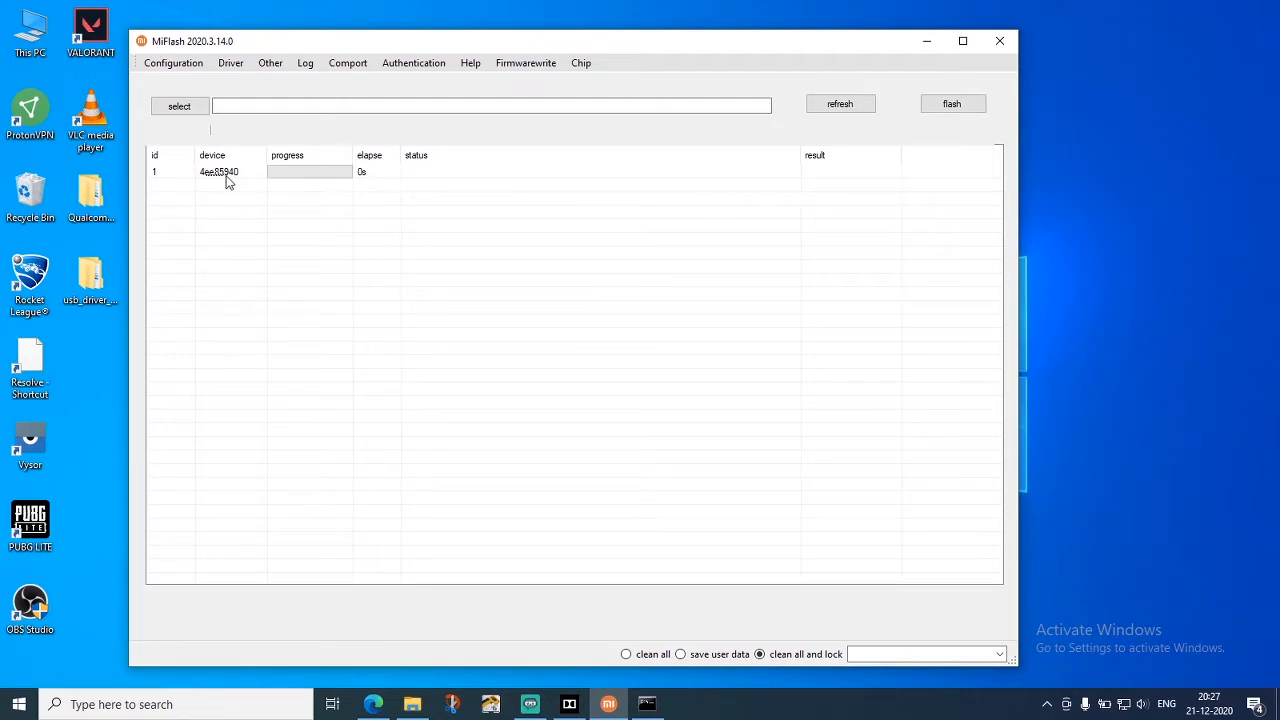
{"action": "left_click", "coordinate": [1000, 41]}
Launch cmd-here from the minimal_adb_fastboot_1.4.3_portable folder and run "fastboot devices" to check the phone's connection
{"action": "left_click", "coordinate": [424, 712]}
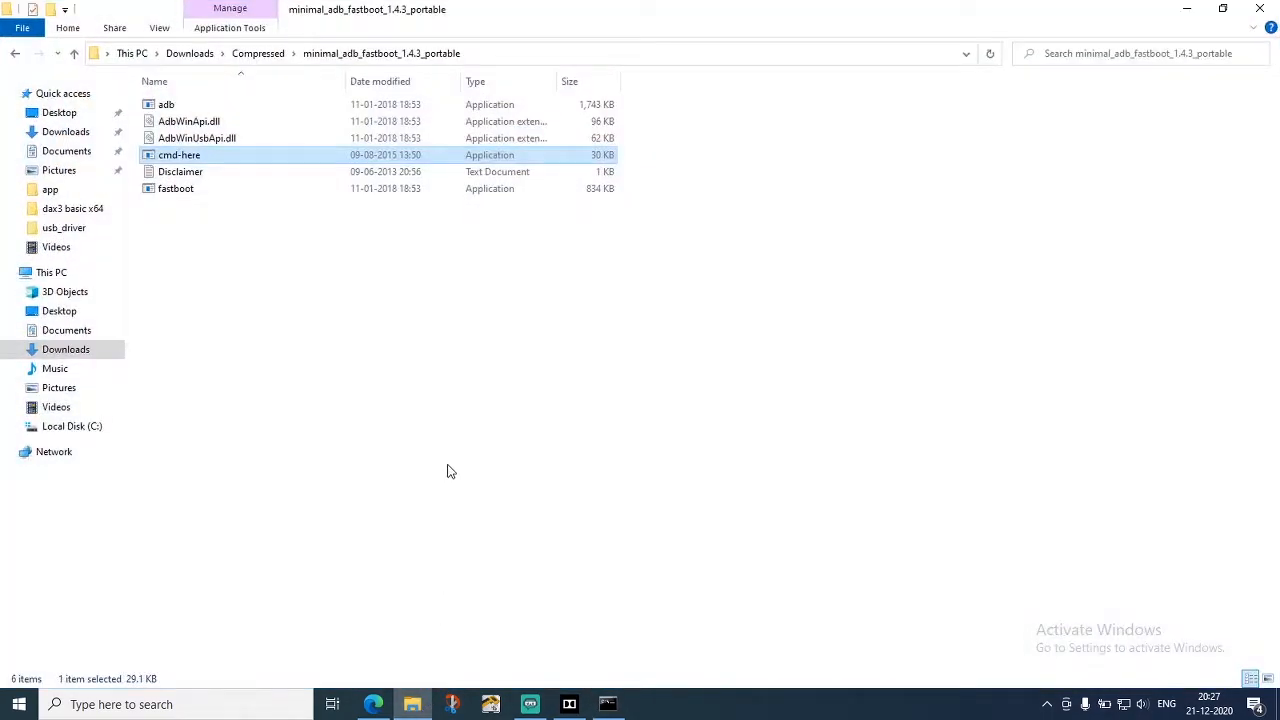
{"action": "double_click", "coordinate": [226, 158]}
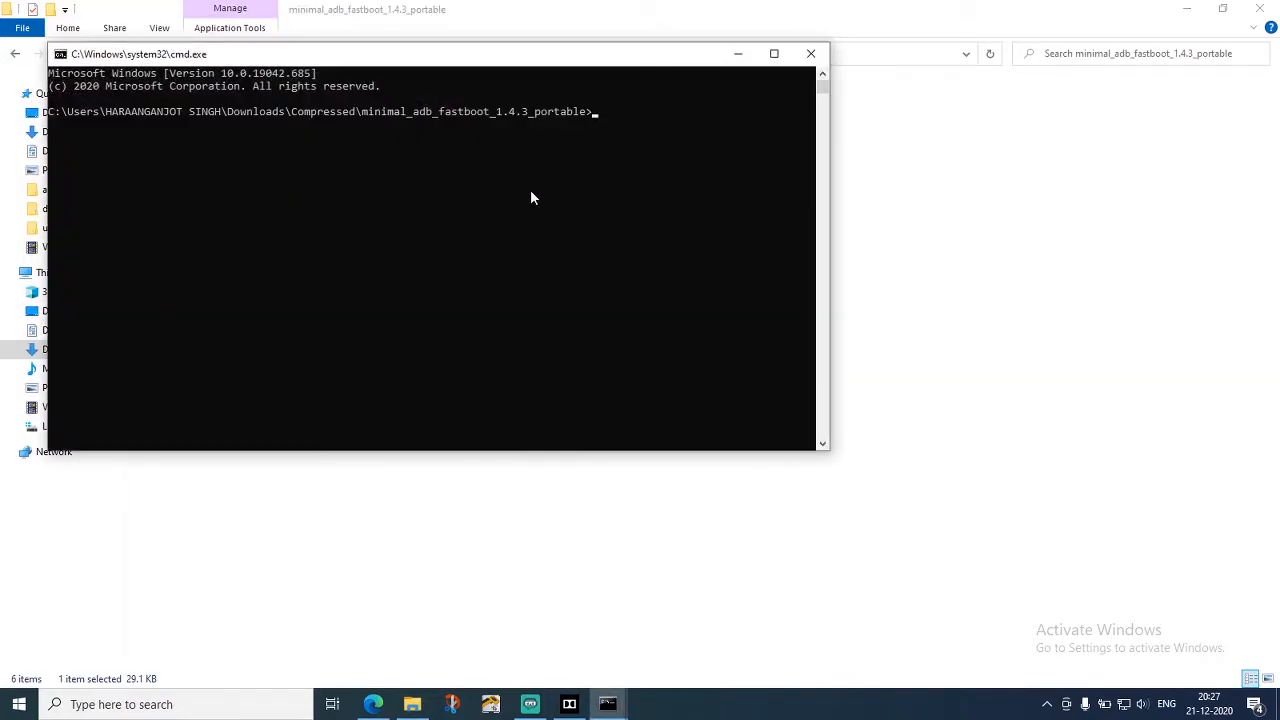
{"action": "type", "text": "fastboot devices"}
{"action": "key", "text": "Return"}
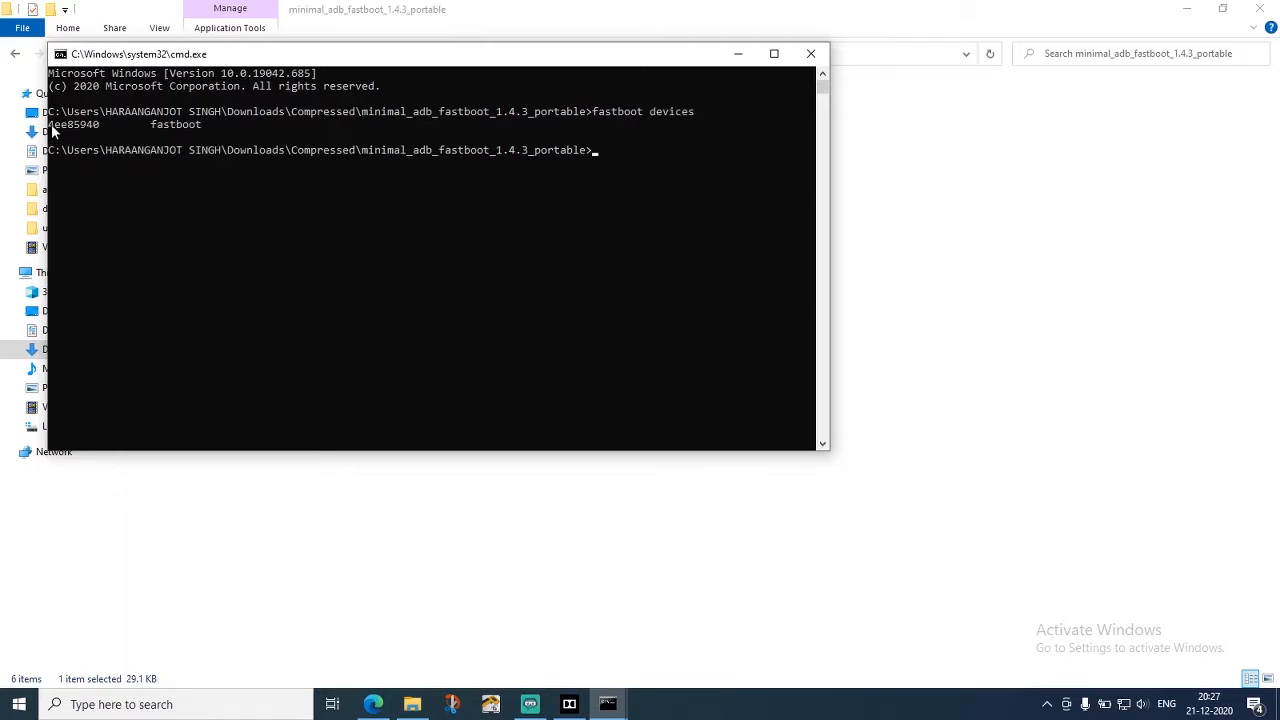
{"action": "left_click_drag", "start_coordinate": [52, 125], "coordinate": [212, 126]}
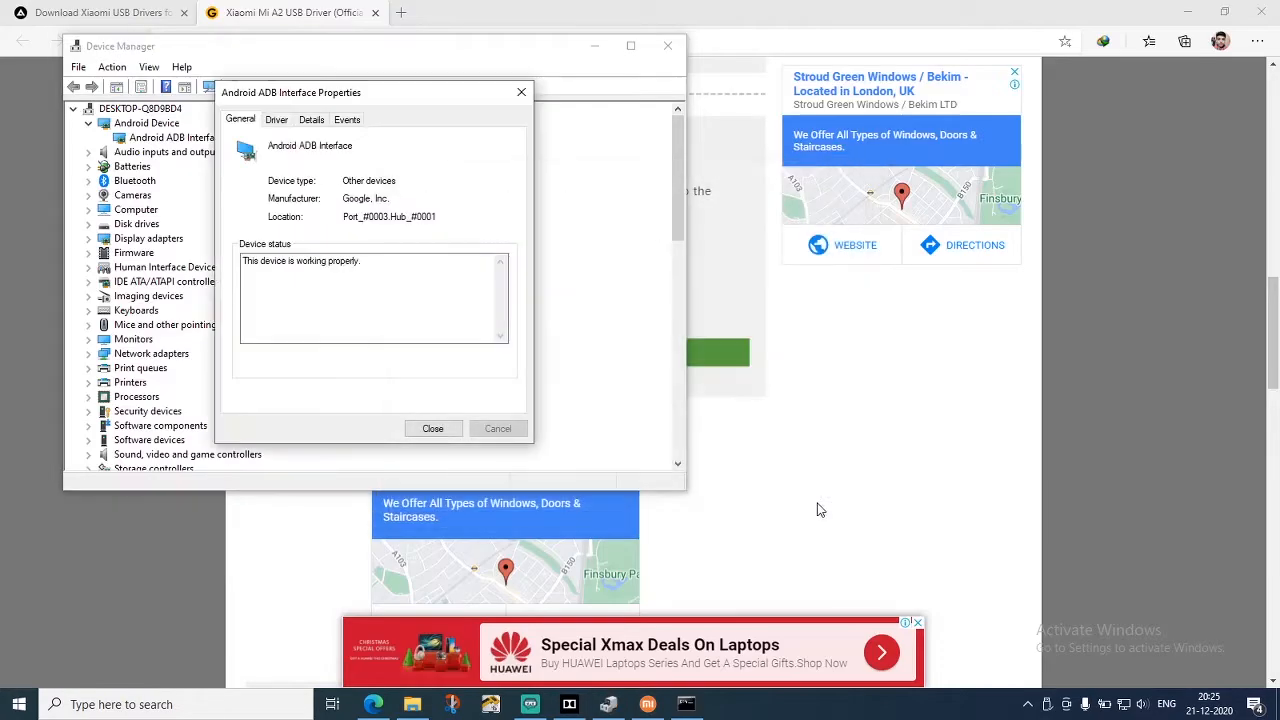
Switch to Dolby Atmos and look through the Music, Game, Voice and Personalize profiles
{"action": "left_click", "coordinate": [569, 704]}
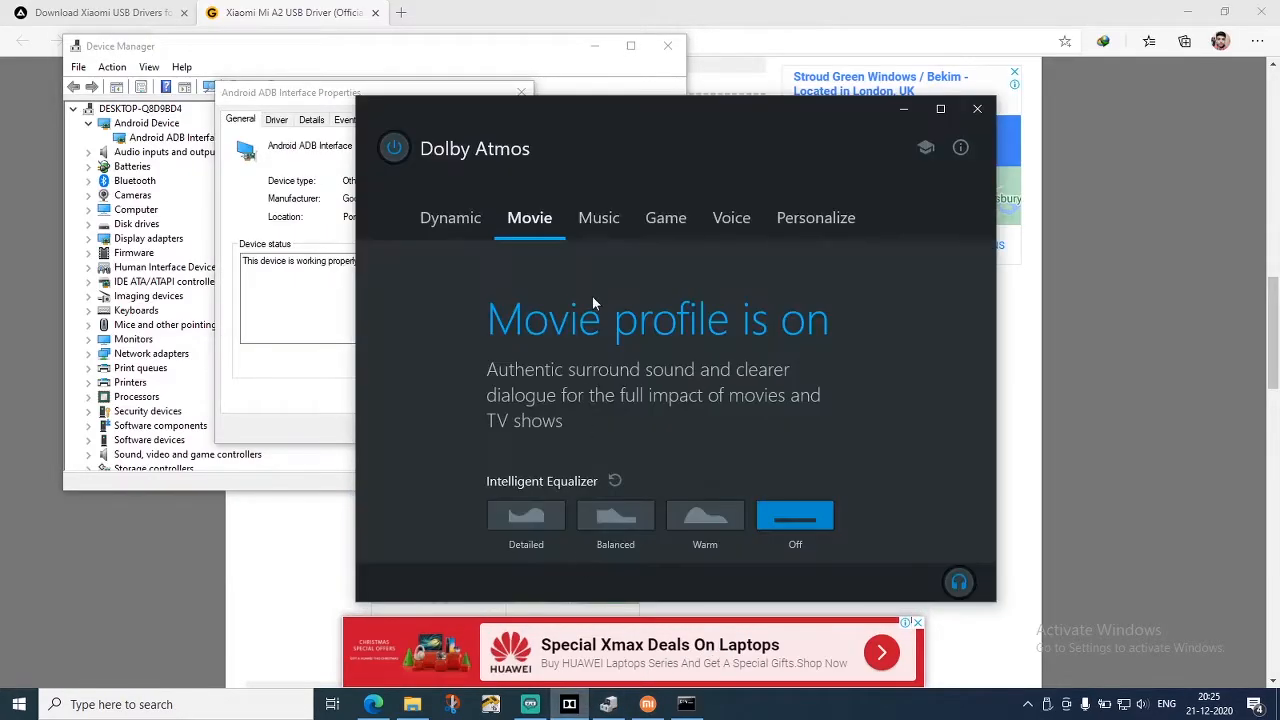
{"action": "left_click_drag", "start_coordinate": [453, 137], "coordinate": [388, 176]}
{"action": "left_click", "coordinate": [542, 266]}
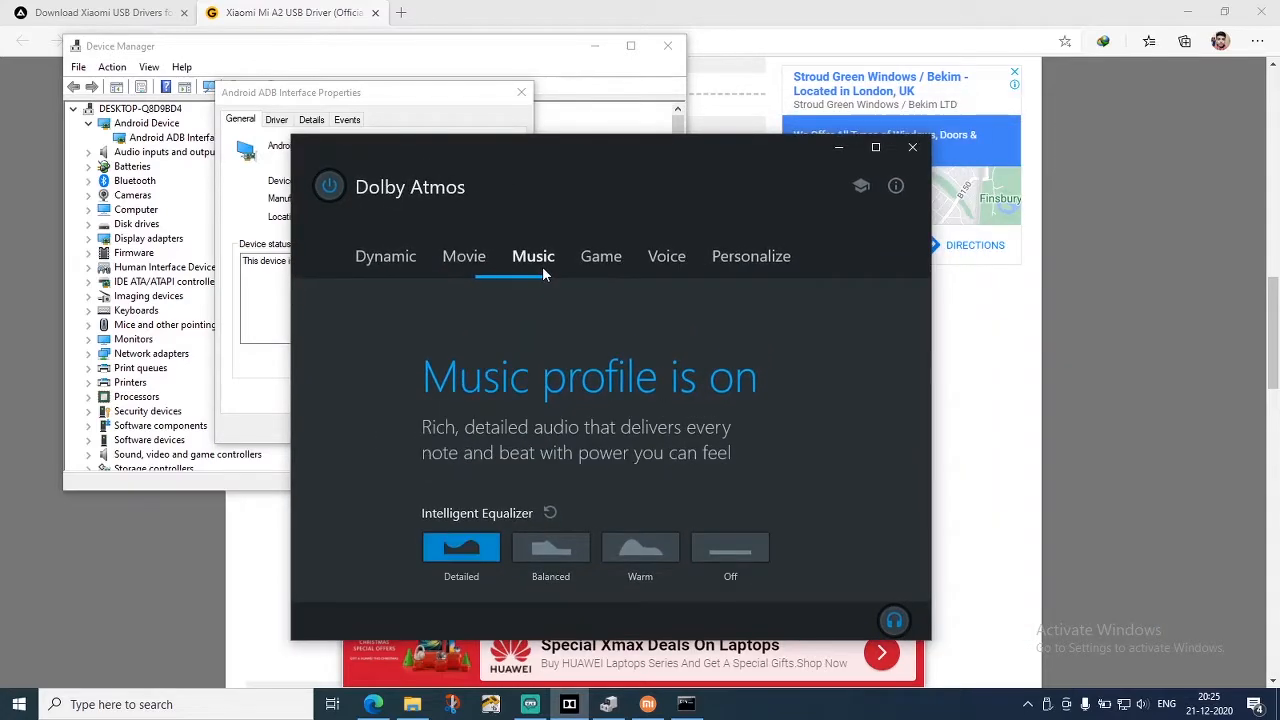
{"action": "left_click", "coordinate": [605, 260]}
{"action": "left_click", "coordinate": [671, 259]}
{"action": "left_click", "coordinate": [747, 263]}
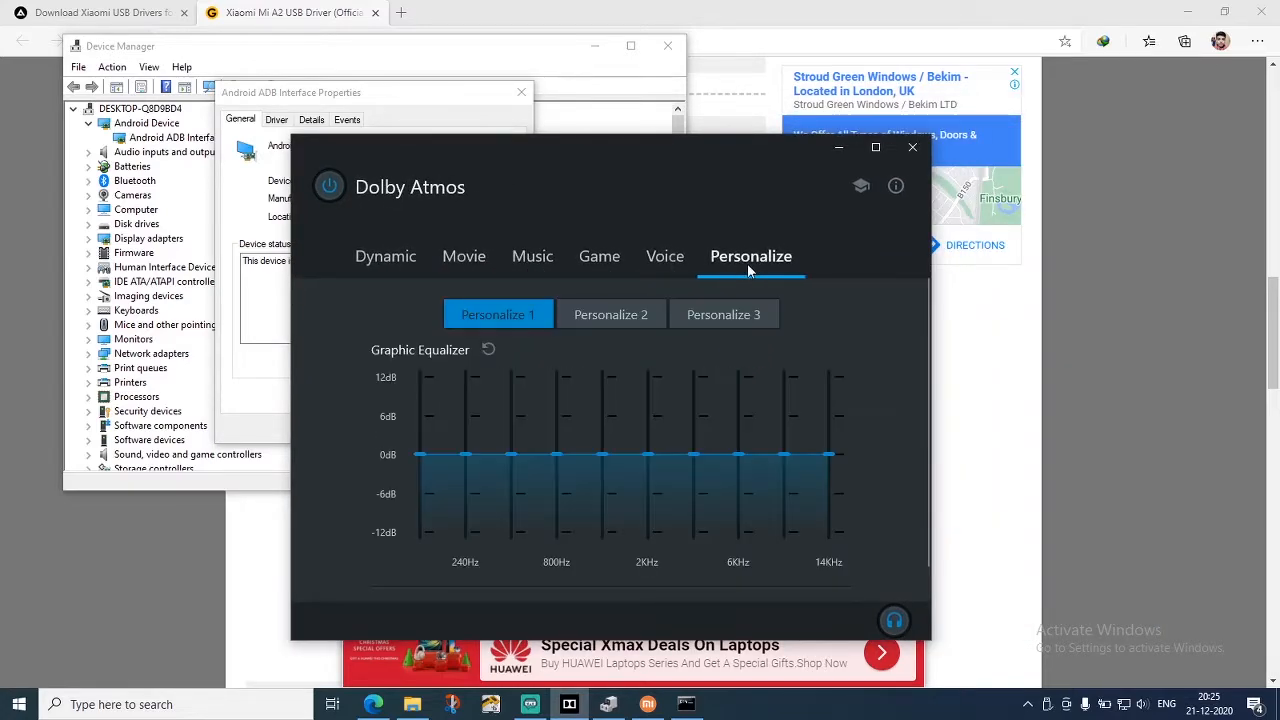
View the Dolby Atmos version information, close it and minimize the Dolby Atmos window
{"action": "left_click", "coordinate": [891, 187]}
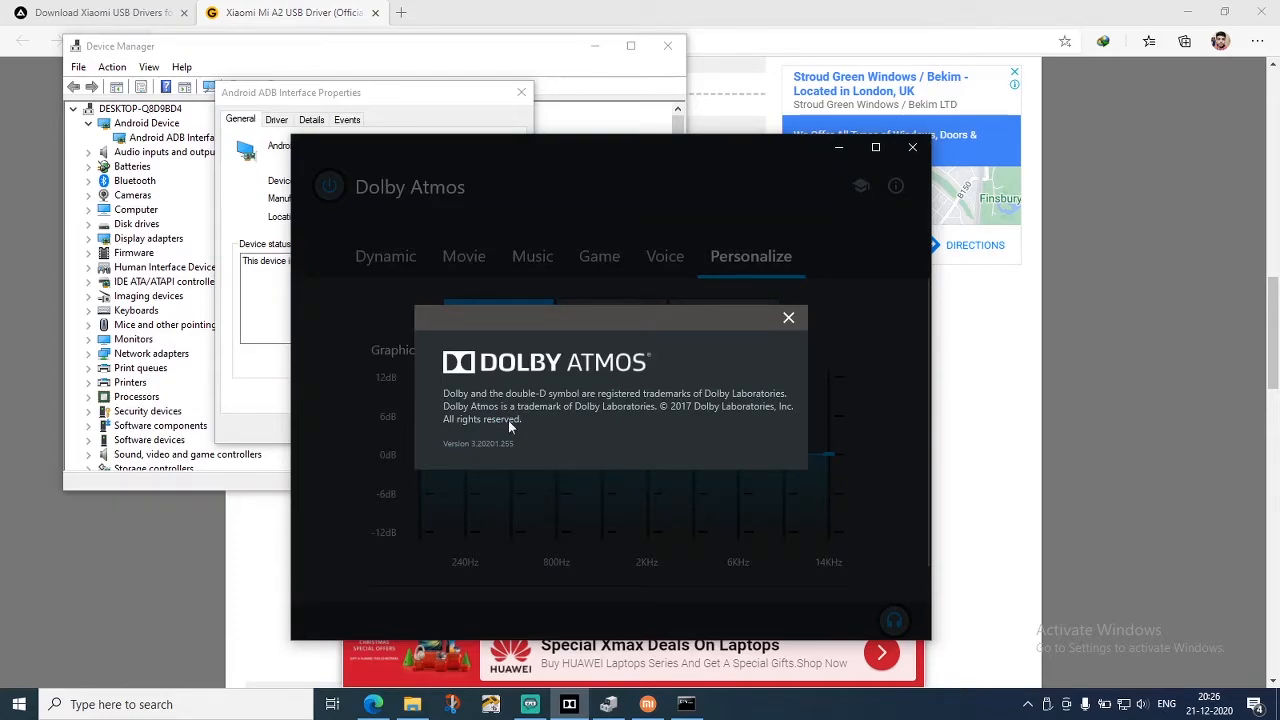
{"action": "left_click", "coordinate": [807, 322]}
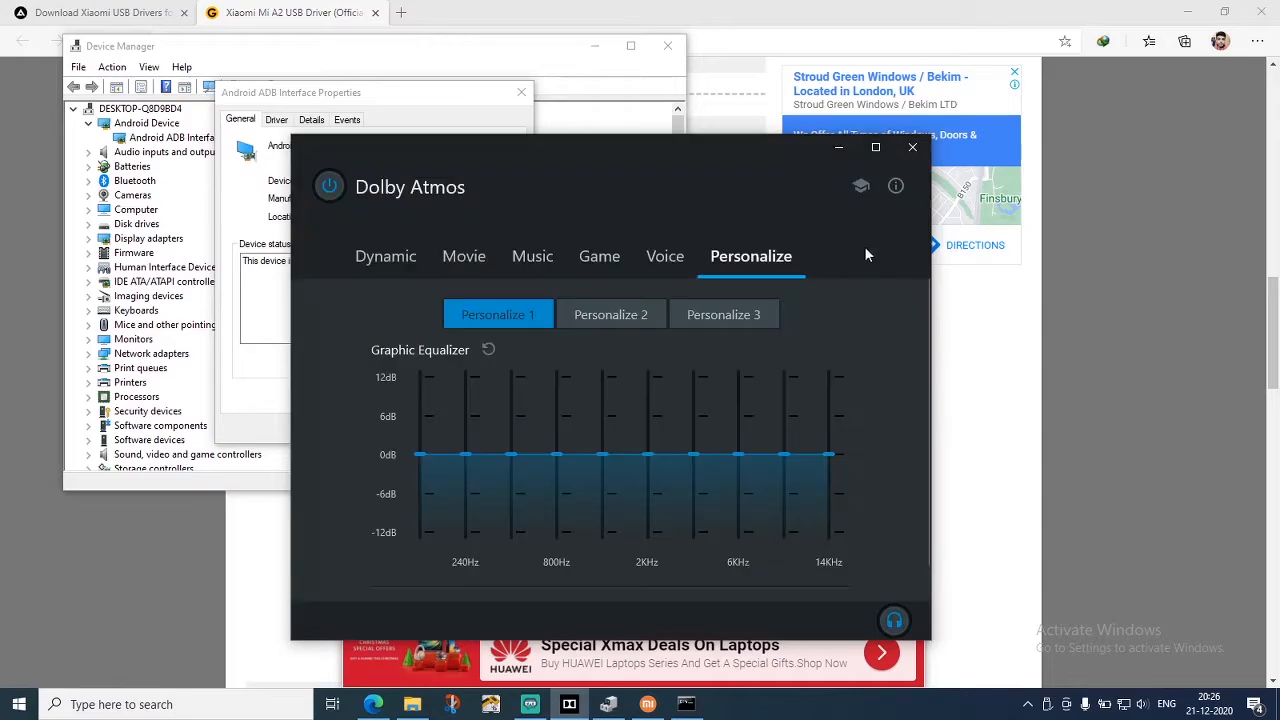
{"action": "left_click", "coordinate": [840, 150]}
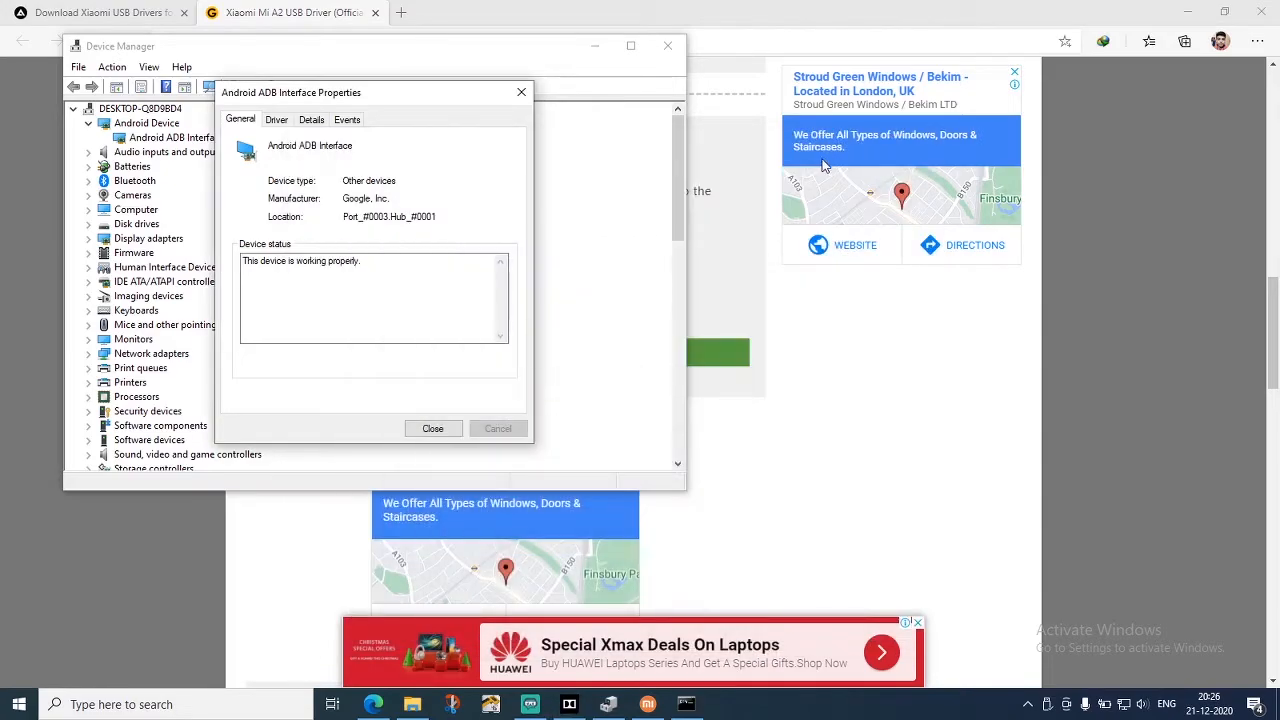